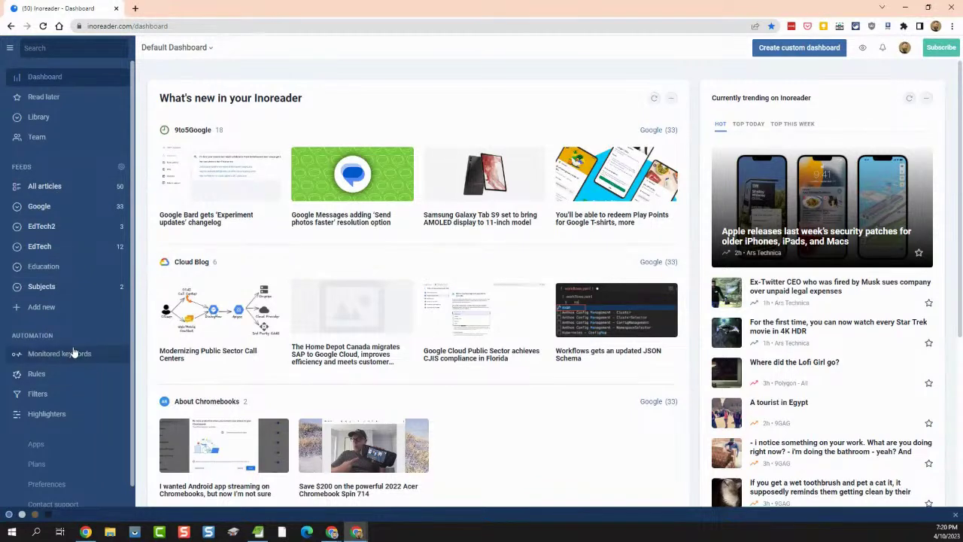
Open the Google feed folder and look through its article list down to the oldest entry
{"action": "left_click", "coordinate": [45, 213]}
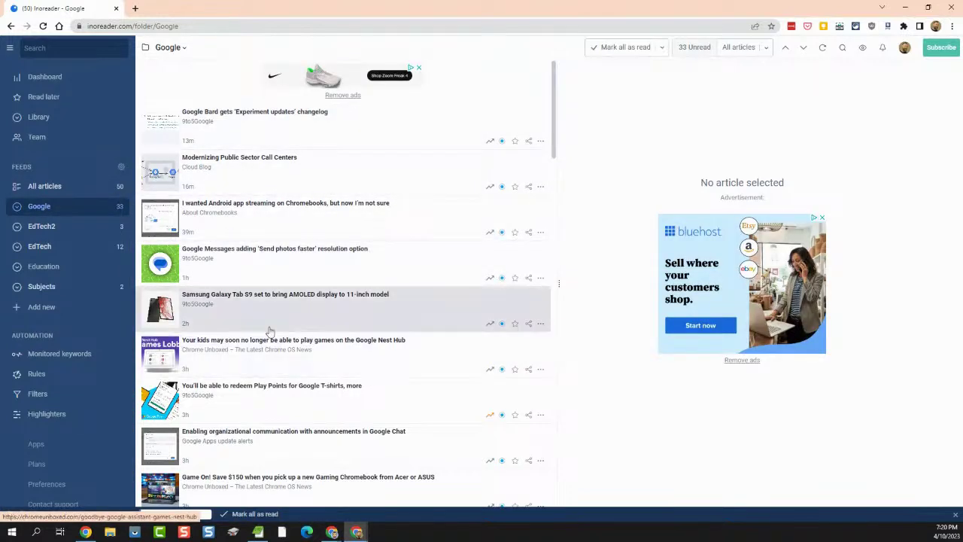
{"action": "scroll", "coordinate": [268, 334], "scroll_direction": "down", "scroll_amount": 12}
{"action": "scroll", "coordinate": [271, 331], "scroll_direction": "down", "scroll_amount": 7}
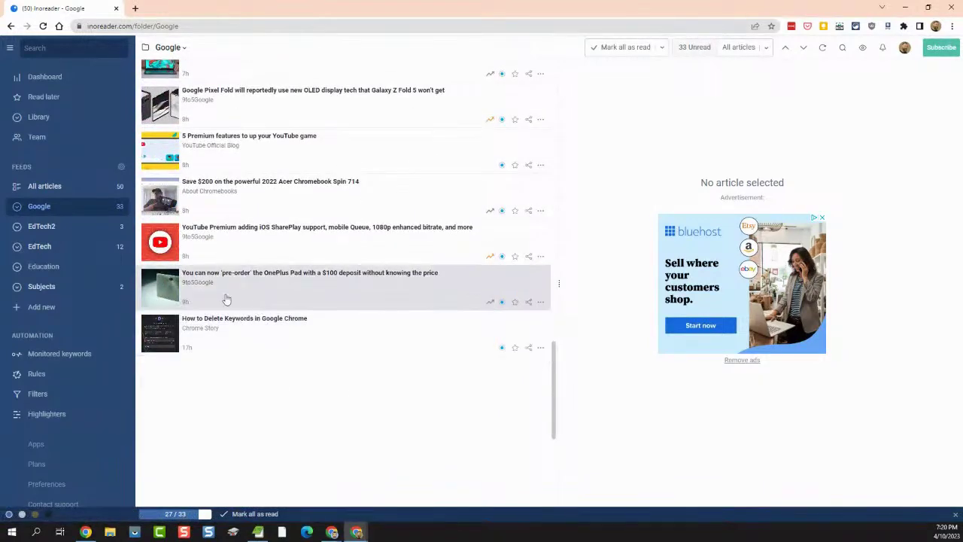
Expand the Google folder, examine the individual feeds it contains, and collapse it
{"action": "left_click", "coordinate": [17, 208]}
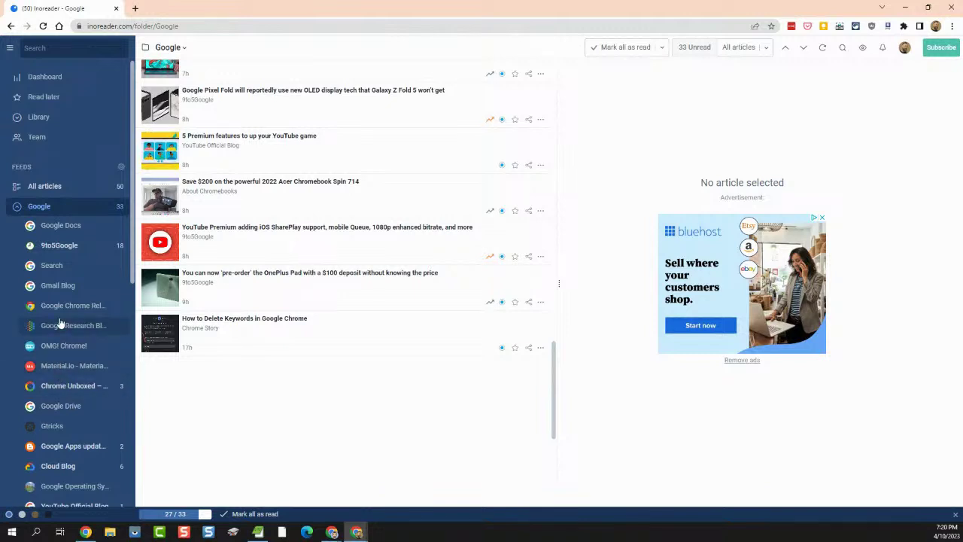
{"action": "scroll", "coordinate": [60, 322], "scroll_direction": "down", "scroll_amount": 5}
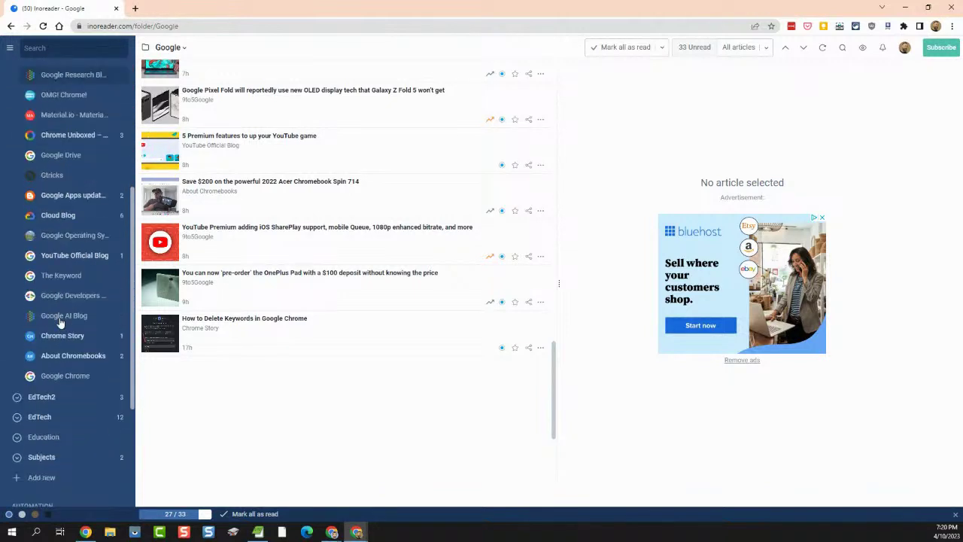
{"action": "scroll", "coordinate": [61, 322], "scroll_direction": "up", "scroll_amount": 5}
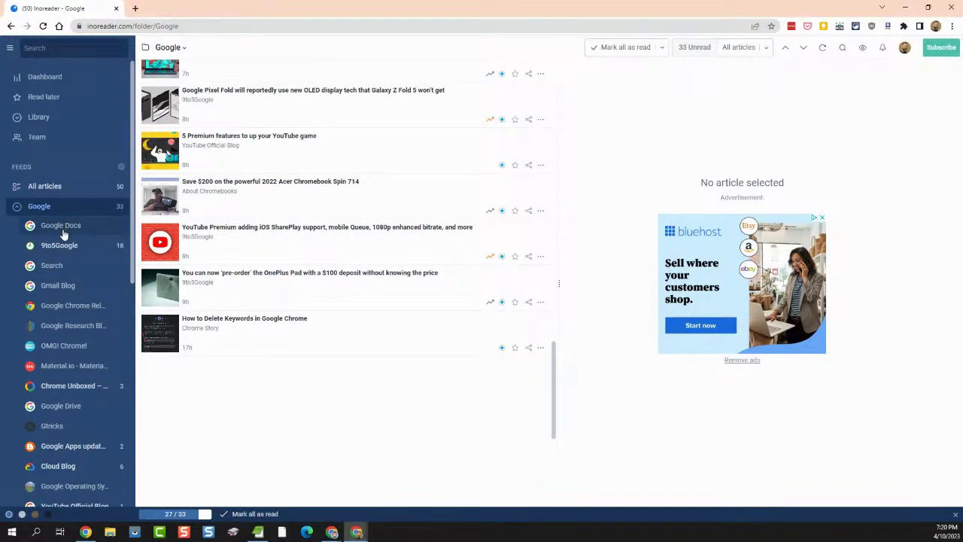
{"action": "scroll", "coordinate": [64, 244], "scroll_direction": "down", "scroll_amount": 1}
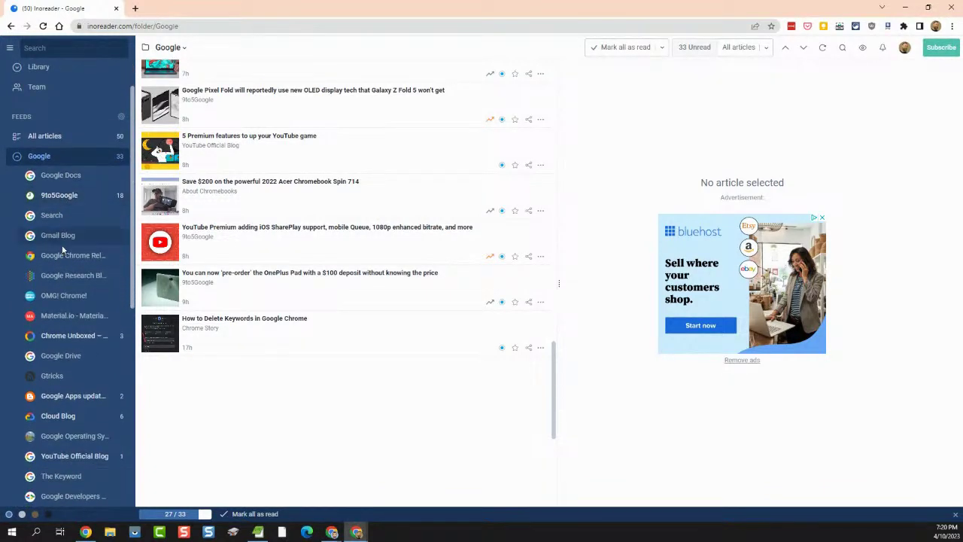
{"action": "scroll", "coordinate": [60, 255], "scroll_direction": "down", "scroll_amount": 1}
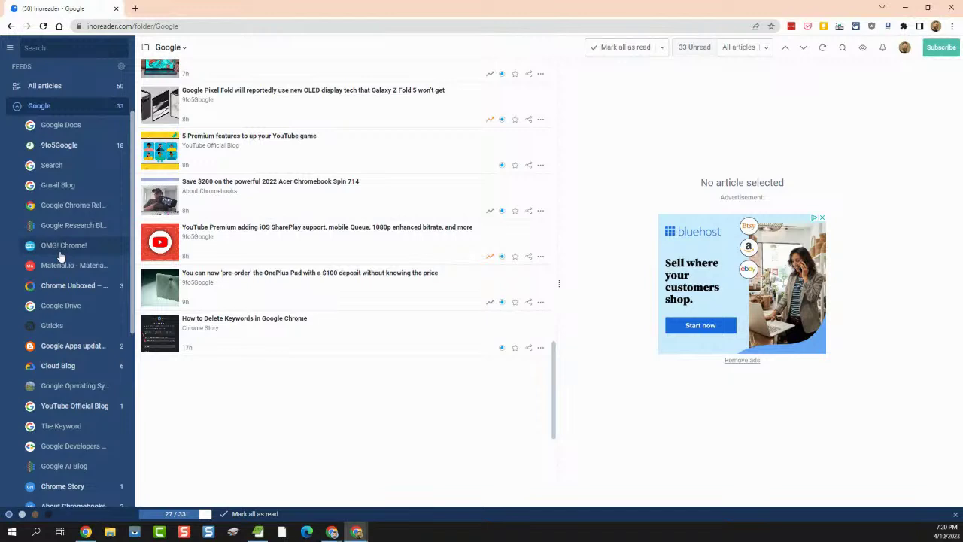
{"action": "scroll", "coordinate": [61, 260], "scroll_direction": "down", "scroll_amount": 3}
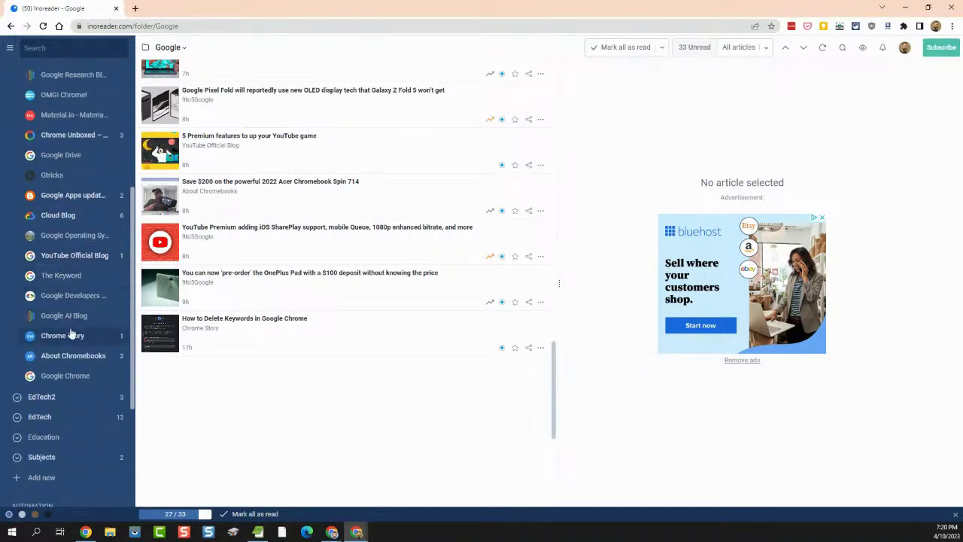
{"action": "scroll", "coordinate": [70, 332], "scroll_direction": "up", "scroll_amount": 4}
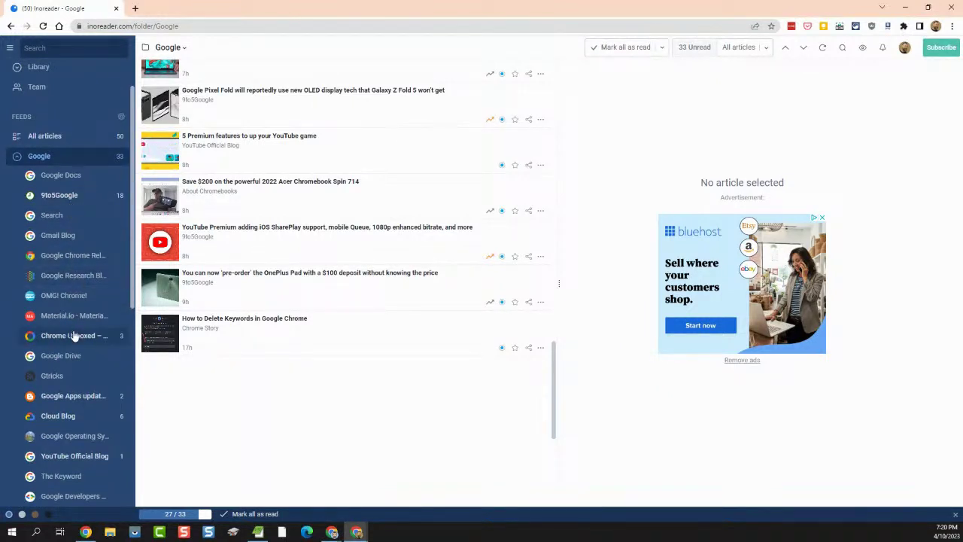
{"action": "scroll", "coordinate": [73, 336], "scroll_direction": "down", "scroll_amount": 2}
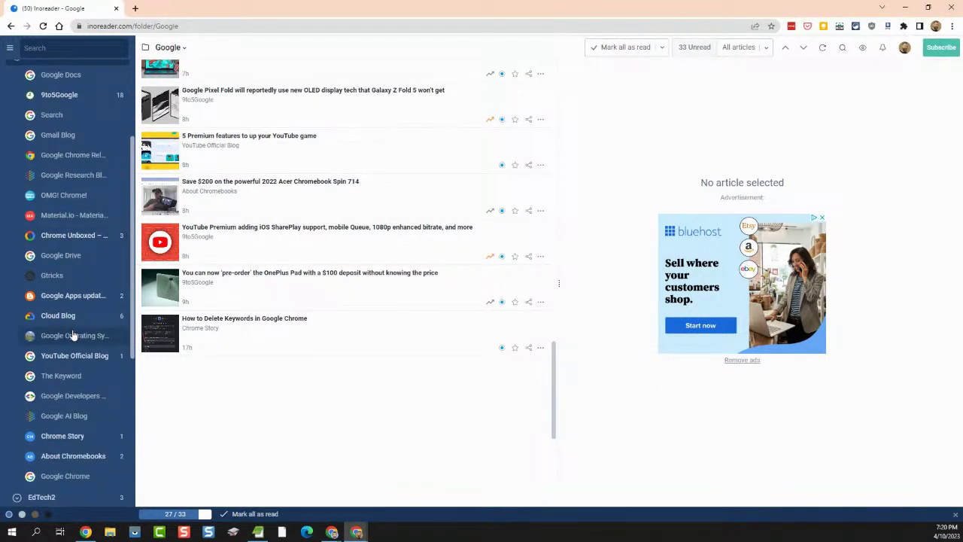
{"action": "scroll", "coordinate": [71, 325], "scroll_direction": "up", "scroll_amount": 3}
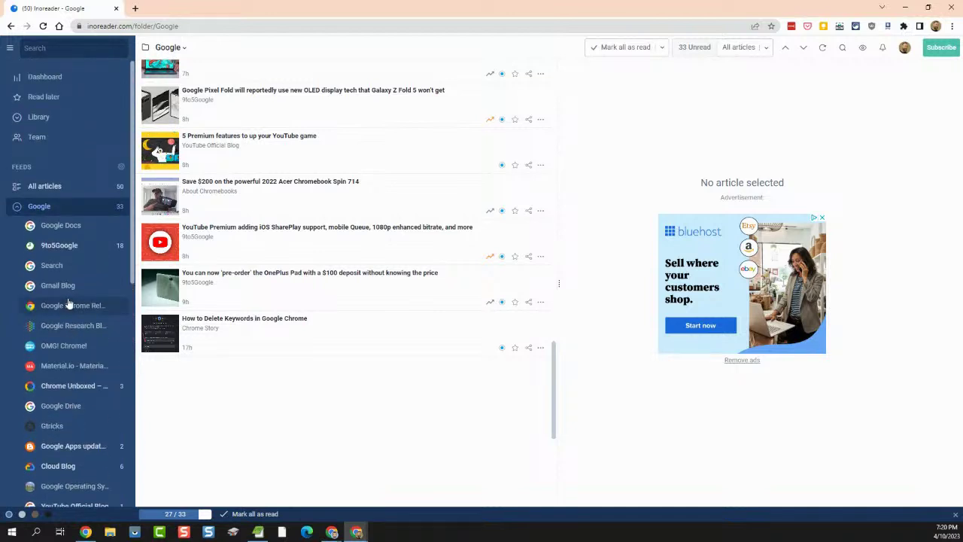
{"action": "scroll", "coordinate": [68, 301], "scroll_direction": "down", "scroll_amount": 3}
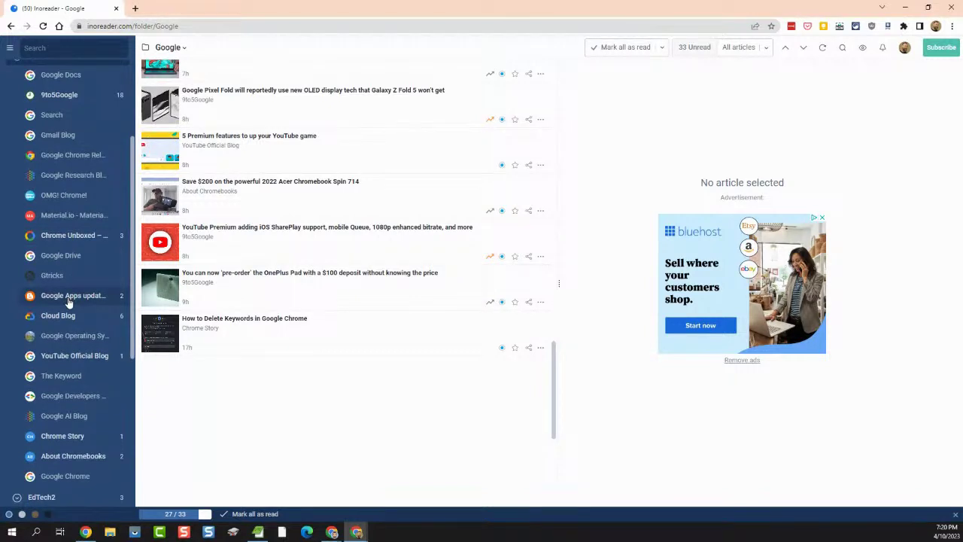
{"action": "scroll", "coordinate": [70, 303], "scroll_direction": "down", "scroll_amount": 2}
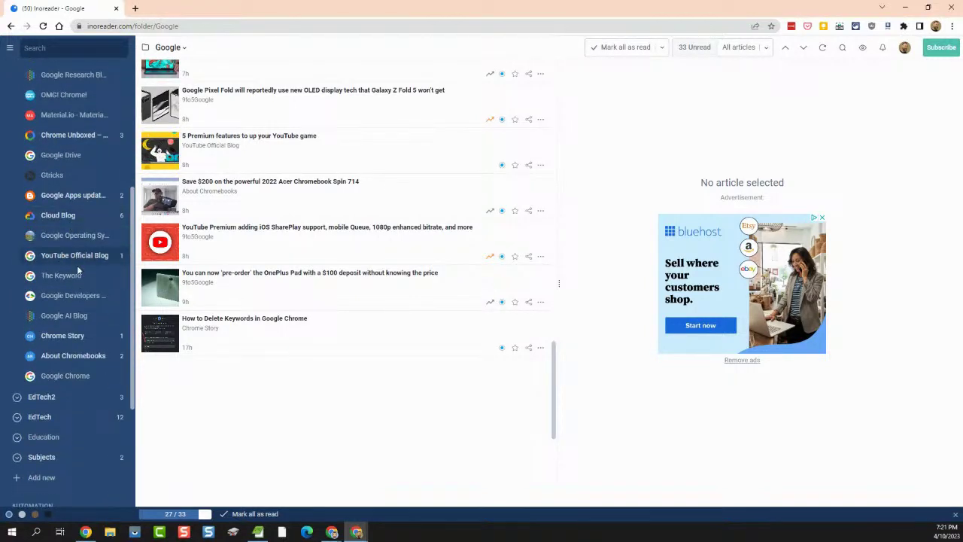
{"action": "scroll", "coordinate": [80, 307], "scroll_direction": "up", "scroll_amount": 4}
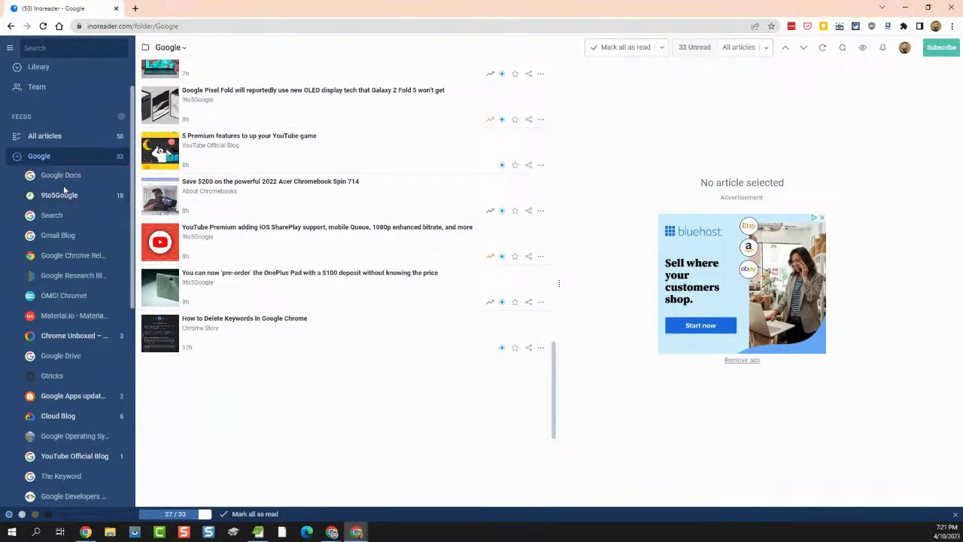
{"action": "left_click", "coordinate": [17, 157]}
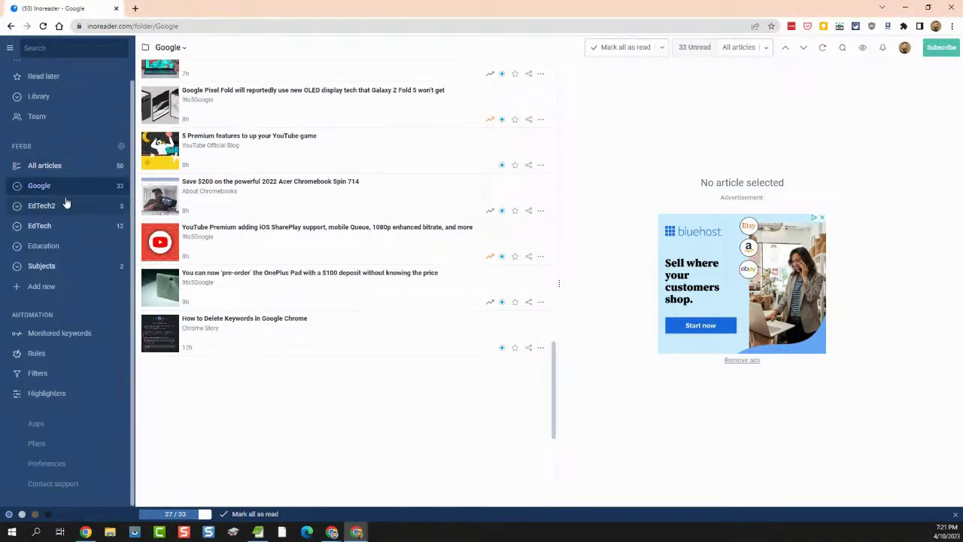
Expand the Google folder again, recheck its list of subscribed feeds, and collapse the folder
{"action": "left_click", "coordinate": [14, 190]}
{"action": "scroll", "coordinate": [60, 213], "scroll_direction": "down", "scroll_amount": 4}
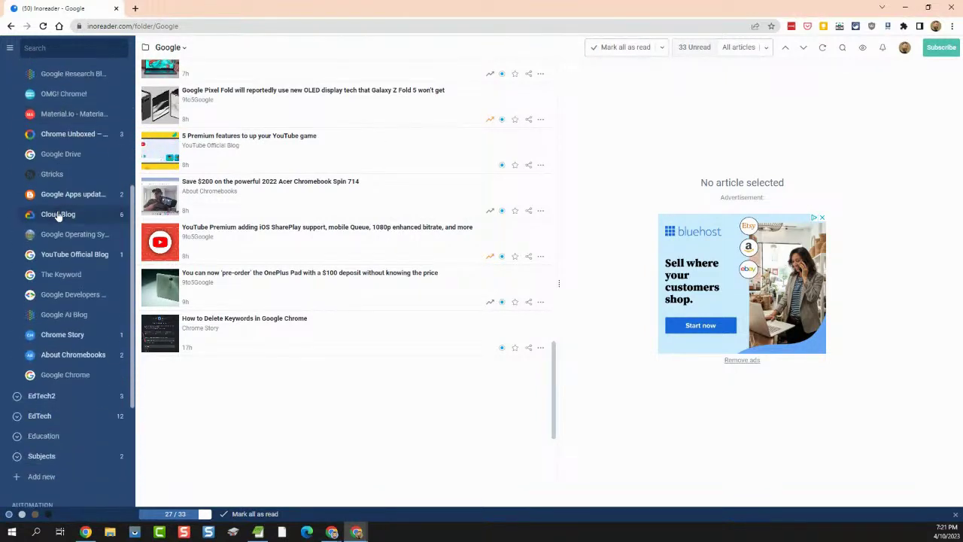
{"action": "scroll", "coordinate": [74, 241], "scroll_direction": "up", "scroll_amount": 5}
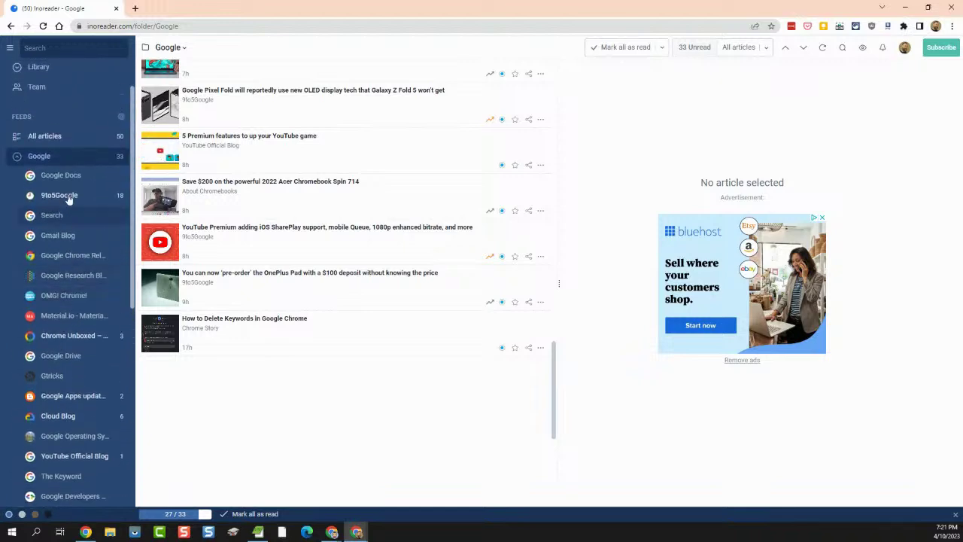
{"action": "left_click", "coordinate": [18, 159]}
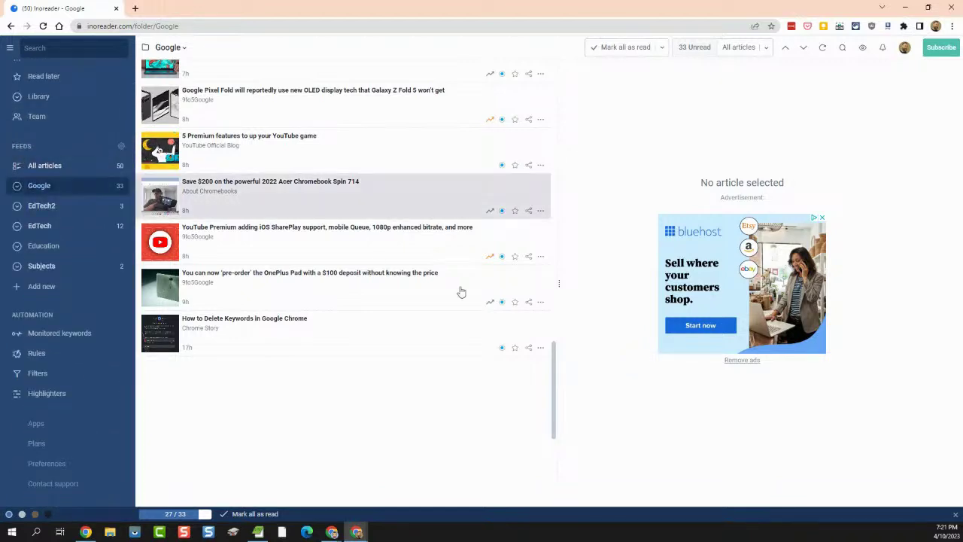
Return to the newest article in the Google folder and skim the headlines down to the oldest one
{"action": "scroll", "coordinate": [337, 308], "scroll_direction": "up", "scroll_amount": 10}
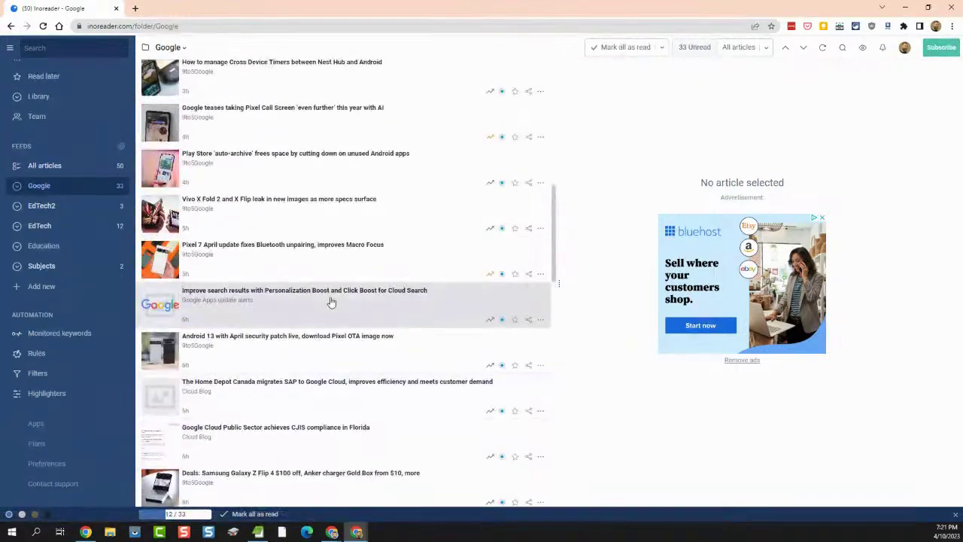
{"action": "scroll", "coordinate": [331, 301], "scroll_direction": "up", "scroll_amount": 8}
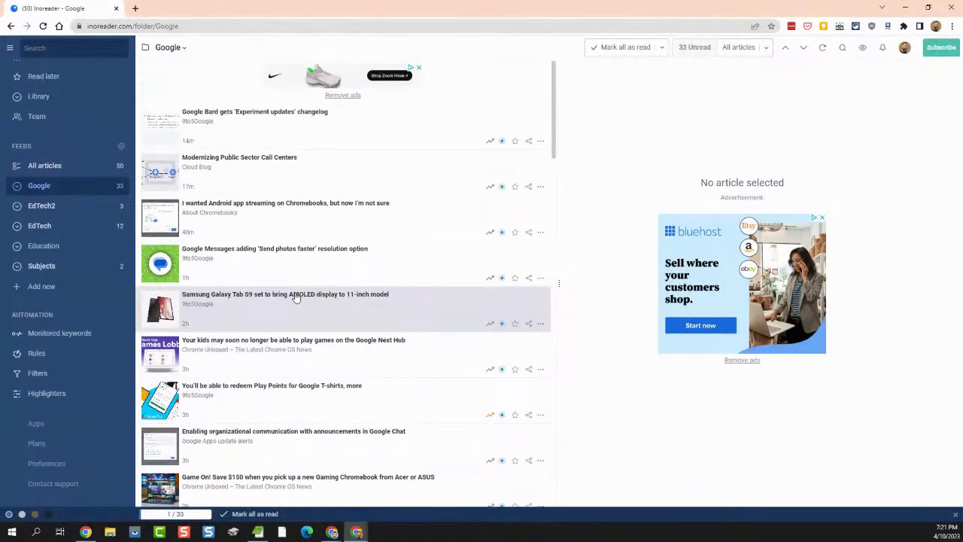
{"action": "scroll", "coordinate": [295, 297], "scroll_direction": "down", "scroll_amount": 10}
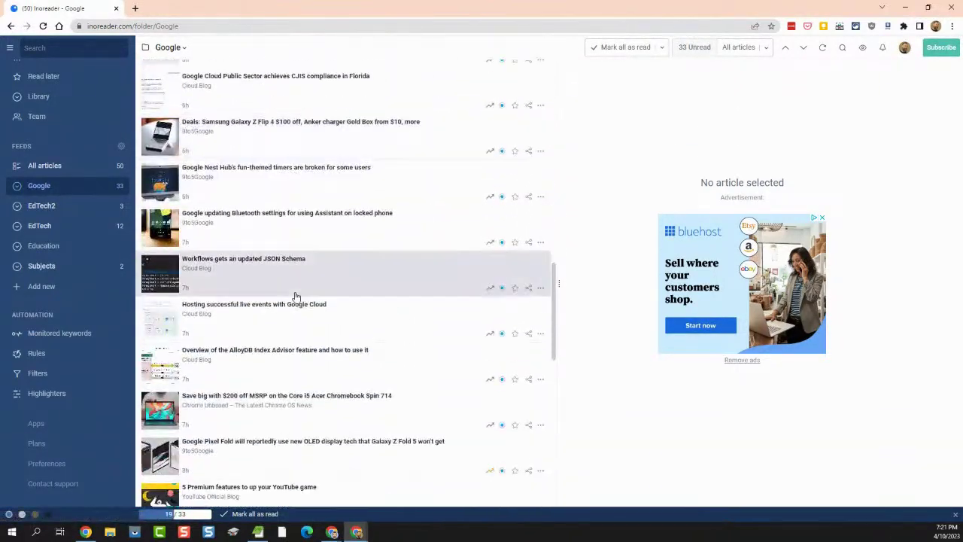
{"action": "scroll", "coordinate": [296, 297], "scroll_direction": "down", "scroll_amount": 7}
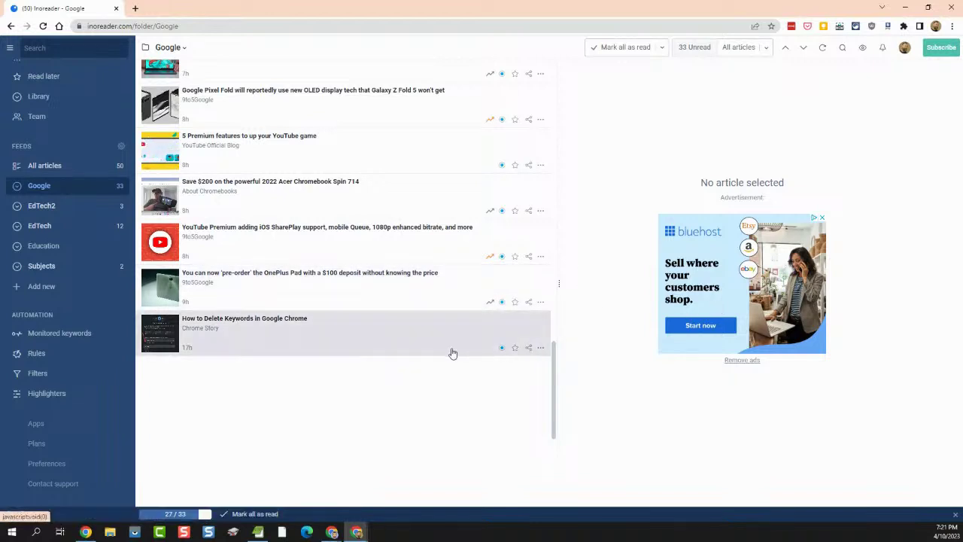
Open the article "How to Delete Keywords in Google Chrome" and skim its content in the reading pane
{"action": "left_click", "coordinate": [230, 339]}
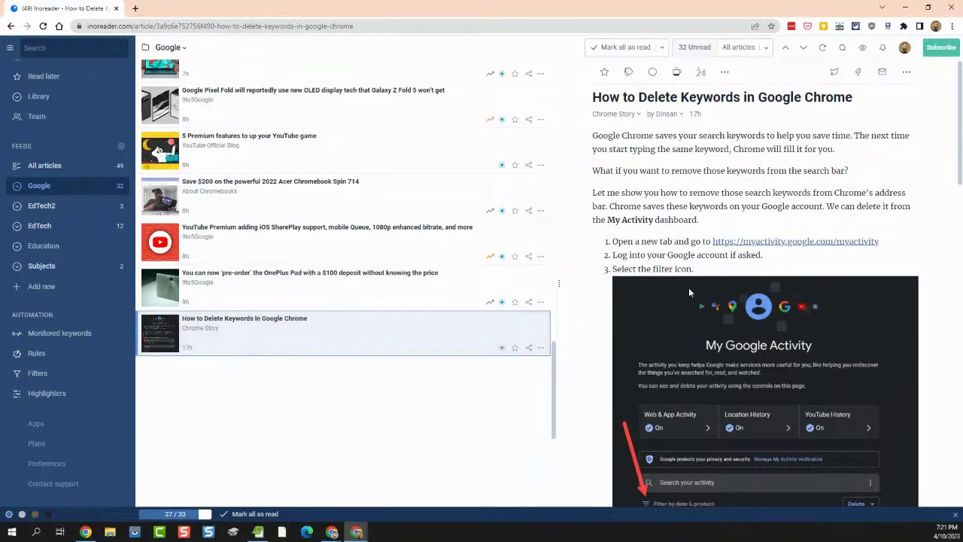
{"action": "scroll", "coordinate": [817, 254], "scroll_direction": "down", "scroll_amount": 10}
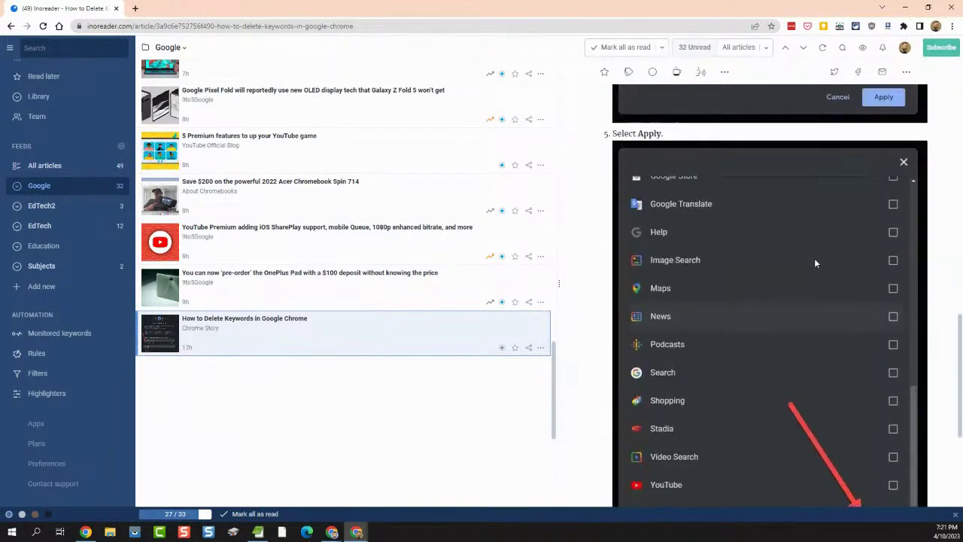
{"action": "scroll", "coordinate": [814, 261], "scroll_direction": "down", "scroll_amount": 3}
{"action": "scroll", "coordinate": [812, 263], "scroll_direction": "up", "scroll_amount": 5}
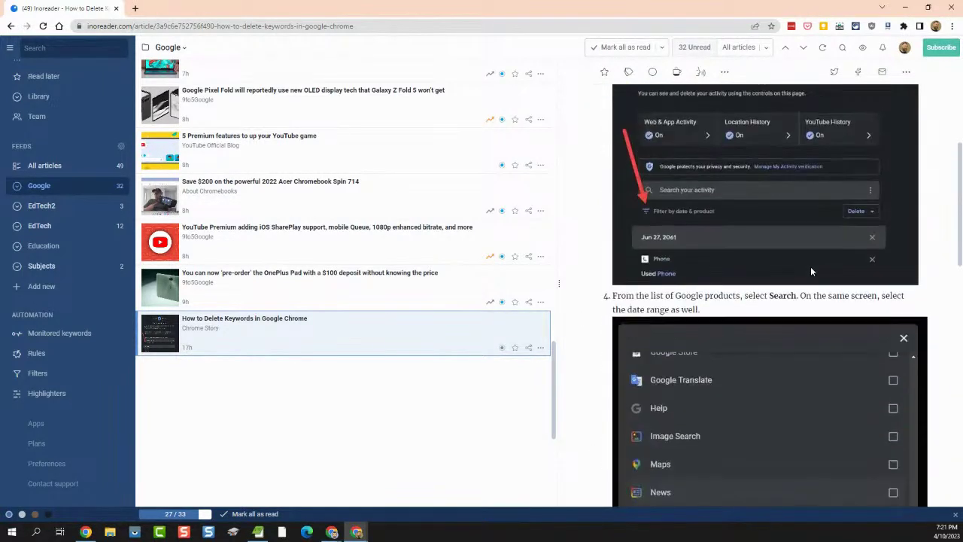
{"action": "scroll", "coordinate": [810, 266], "scroll_direction": "up", "scroll_amount": 4}
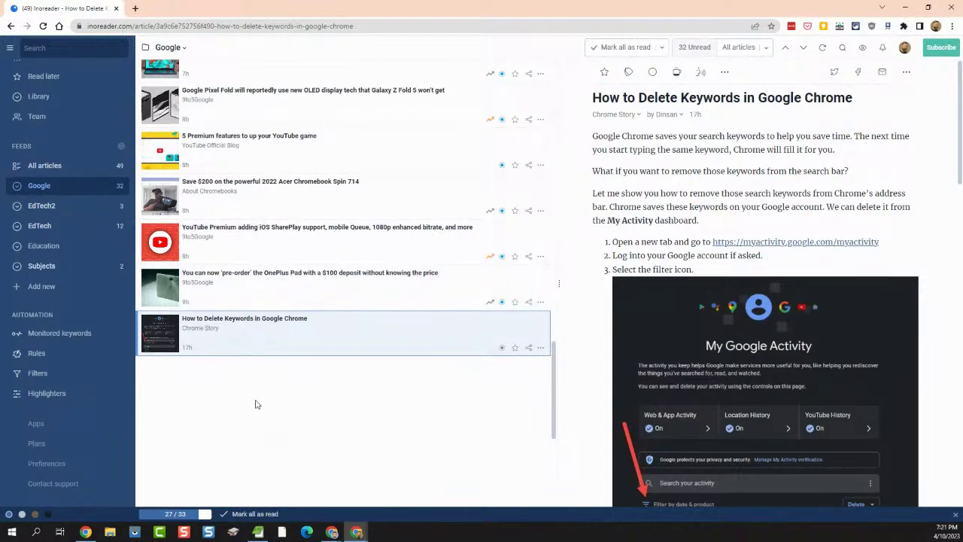
Preview the OnePlus Pad pre-order, YouTube Premium iOS SharePlay, and 2022 Acer Chromebook Spin 714 articles one after another
{"action": "left_click", "coordinate": [267, 298]}
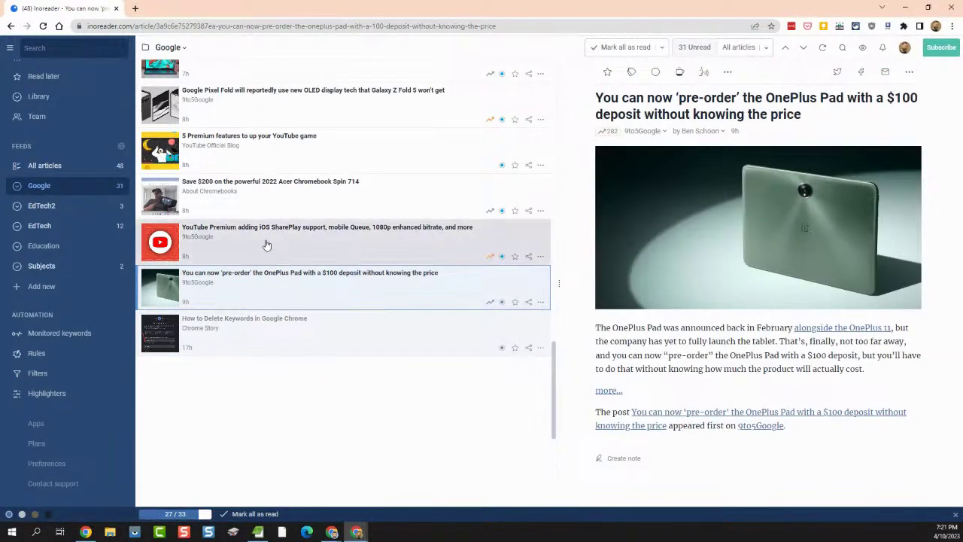
{"action": "left_click", "coordinate": [265, 245]}
{"action": "scroll", "coordinate": [279, 399], "scroll_direction": "up", "scroll_amount": 1}
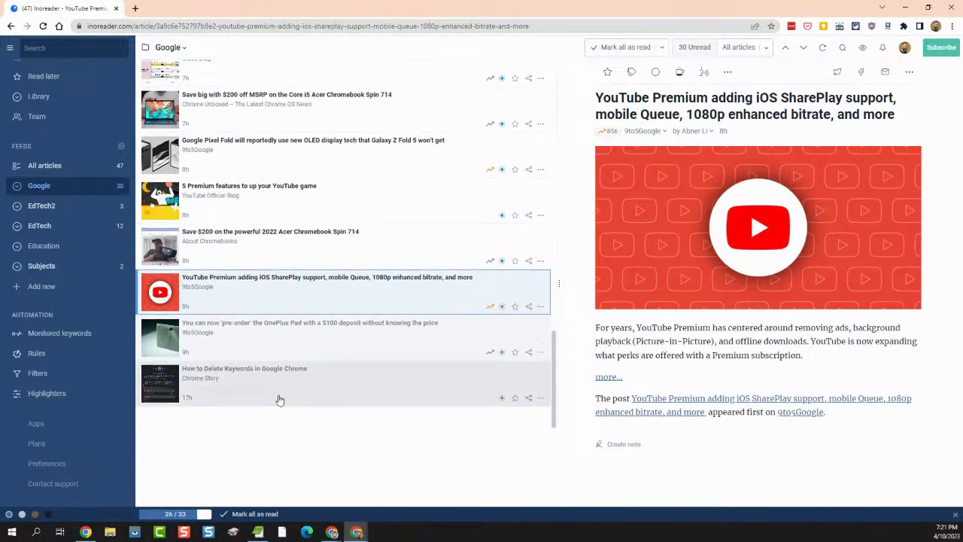
{"action": "scroll", "coordinate": [278, 391], "scroll_direction": "up", "scroll_amount": 1}
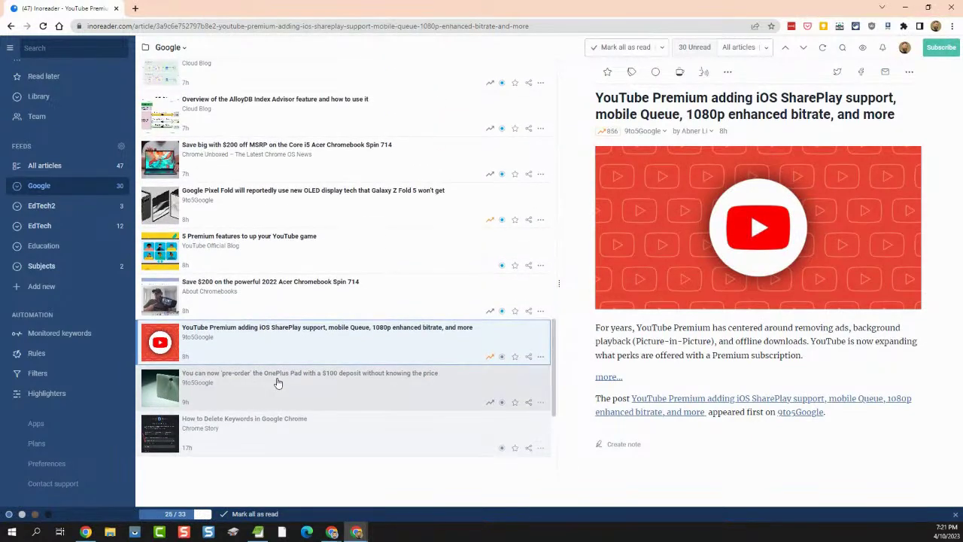
{"action": "left_click", "coordinate": [275, 302]}
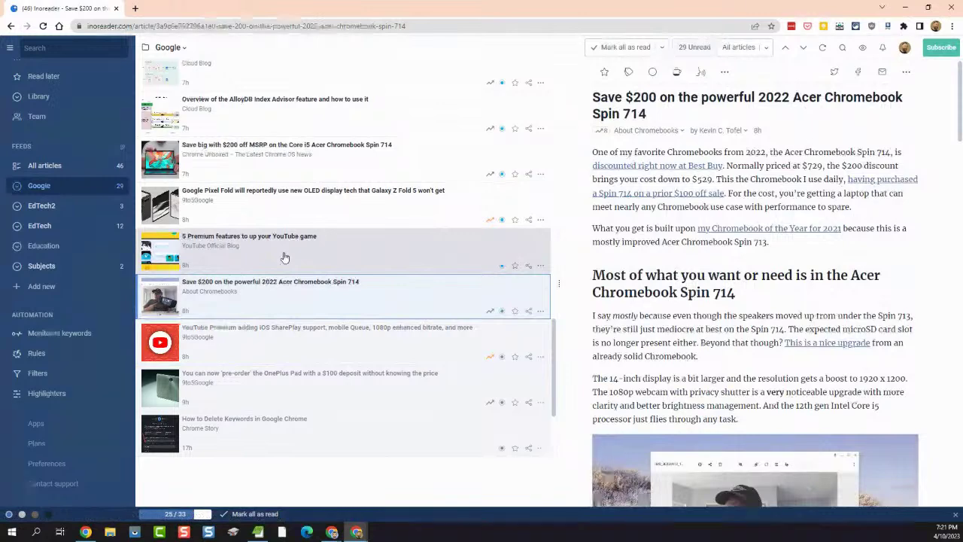
Open "5 Premium features to up your YouTube game" on its original website and read through the full post
{"action": "left_click", "coordinate": [284, 257]}
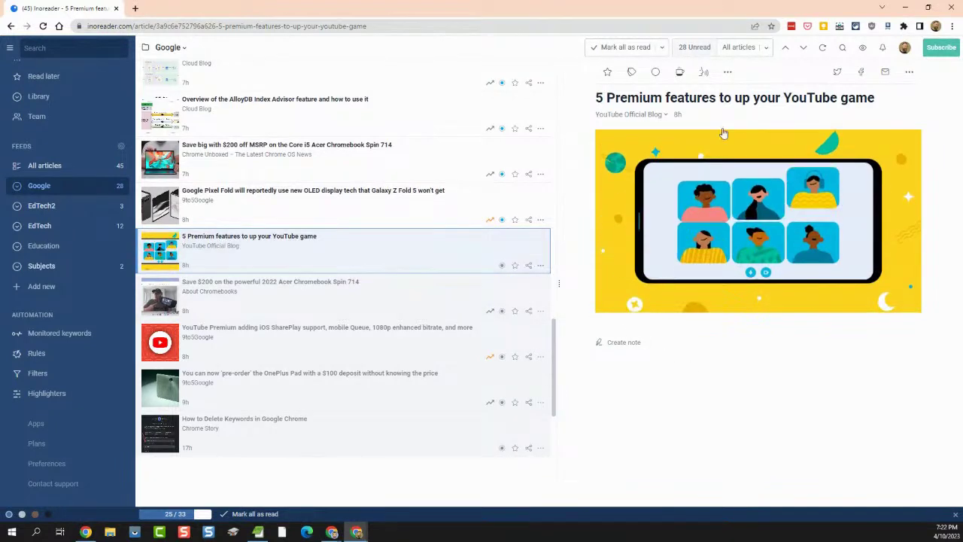
{"action": "left_click", "coordinate": [751, 100]}
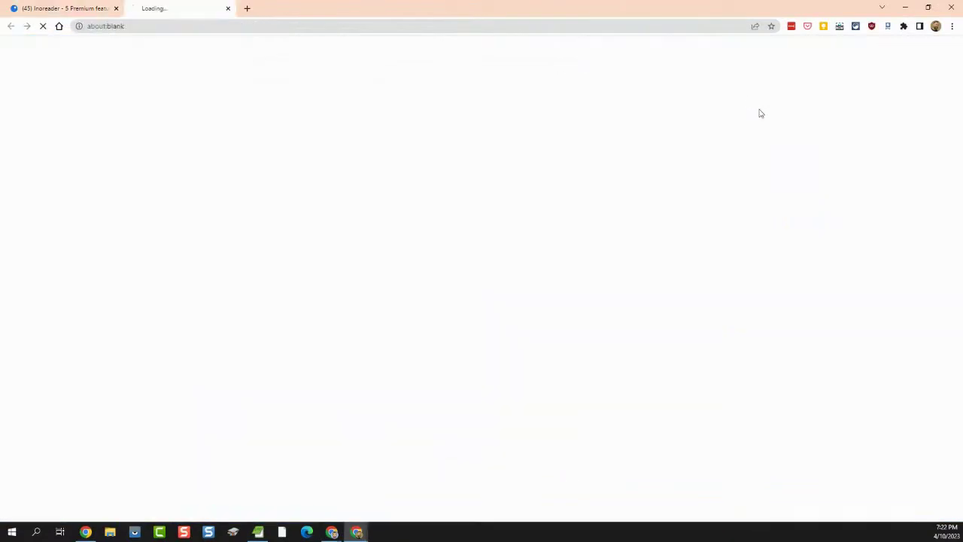
{"action": "scroll", "coordinate": [630, 221], "scroll_direction": "down", "scroll_amount": 15}
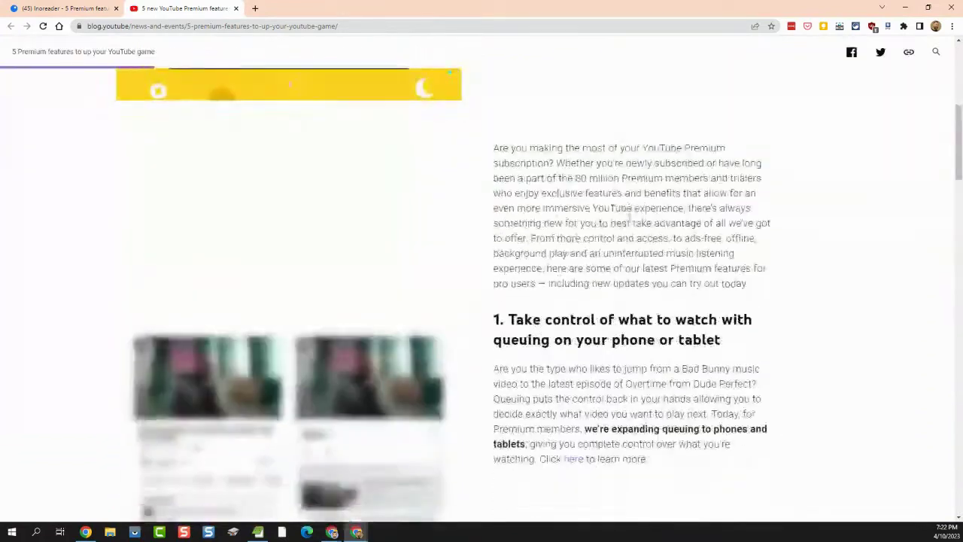
{"action": "scroll", "coordinate": [628, 222], "scroll_direction": "down", "scroll_amount": 5}
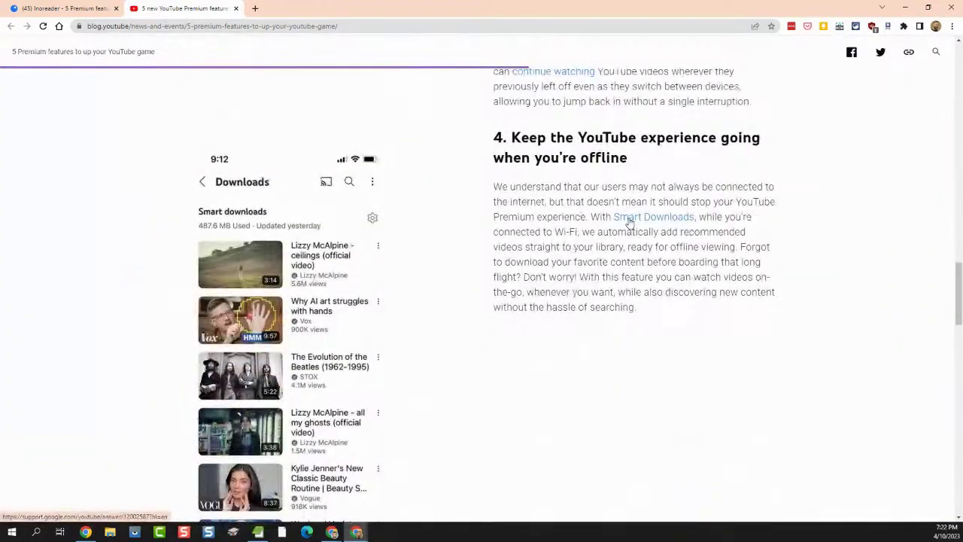
{"action": "scroll", "coordinate": [630, 220], "scroll_direction": "down", "scroll_amount": 3}
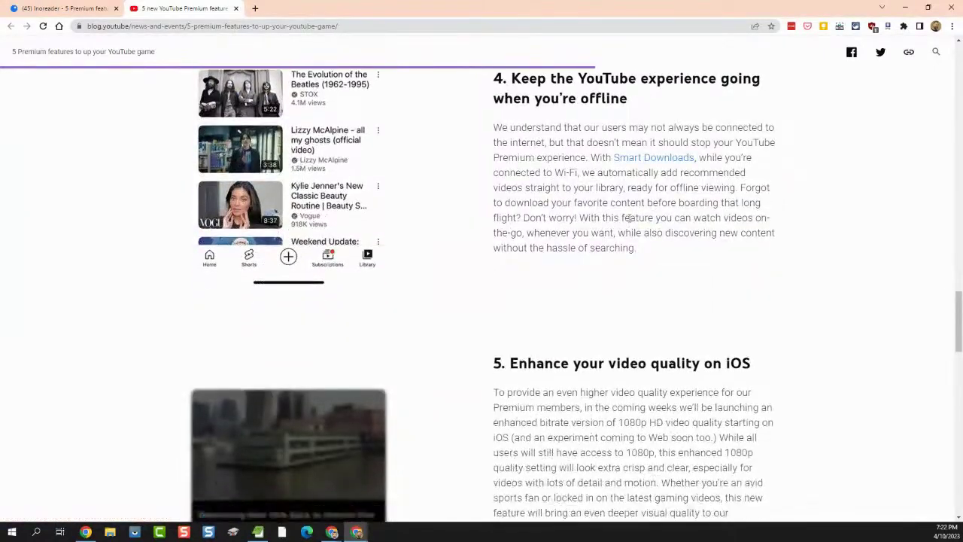
Close the YouTube blog post and return to the newest article in the Google folder
{"action": "left_click", "coordinate": [236, 8]}
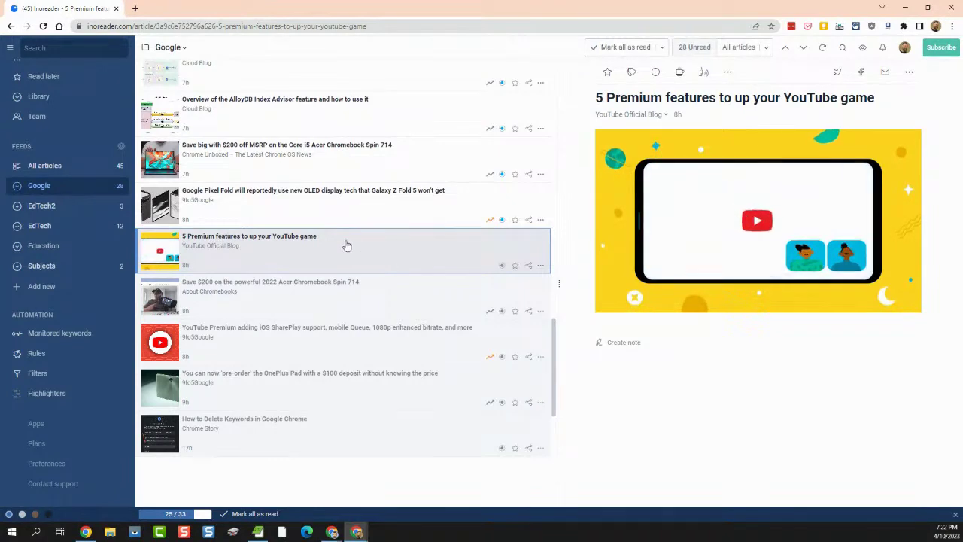
{"action": "scroll", "coordinate": [327, 203], "scroll_direction": "up", "scroll_amount": 10}
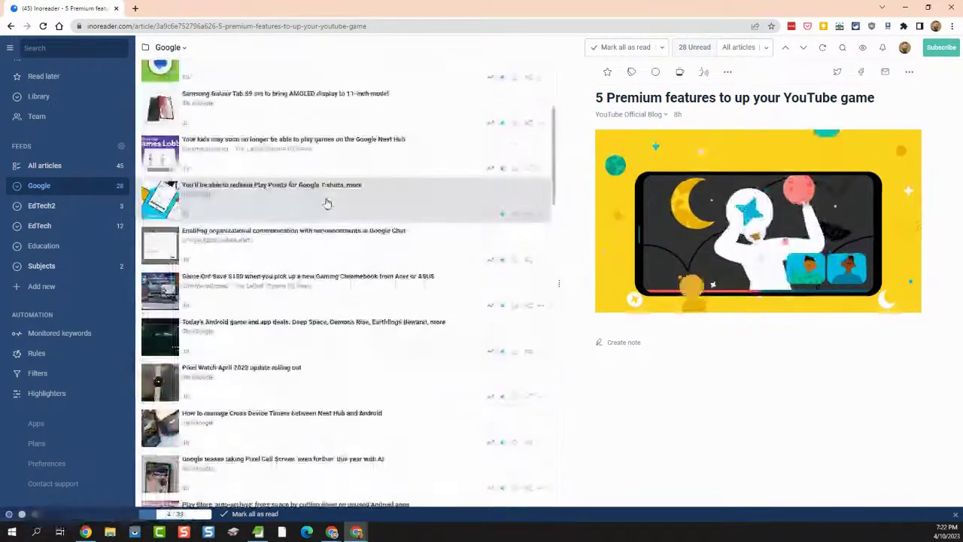
{"action": "scroll", "coordinate": [326, 203], "scroll_direction": "up", "scroll_amount": 3}
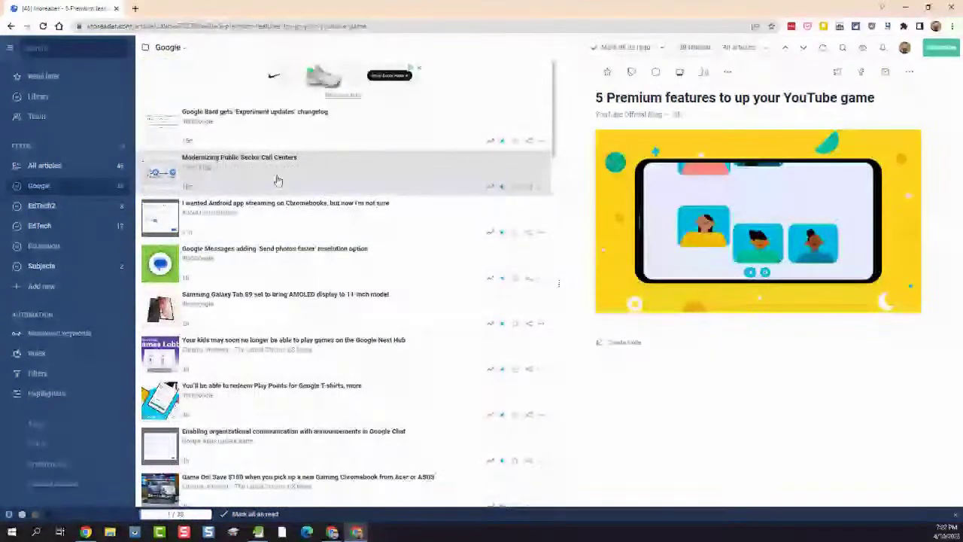
Open the EdTech folder, expand it to look through all its subscribed feeds, and collapse it again
{"action": "left_click", "coordinate": [50, 227]}
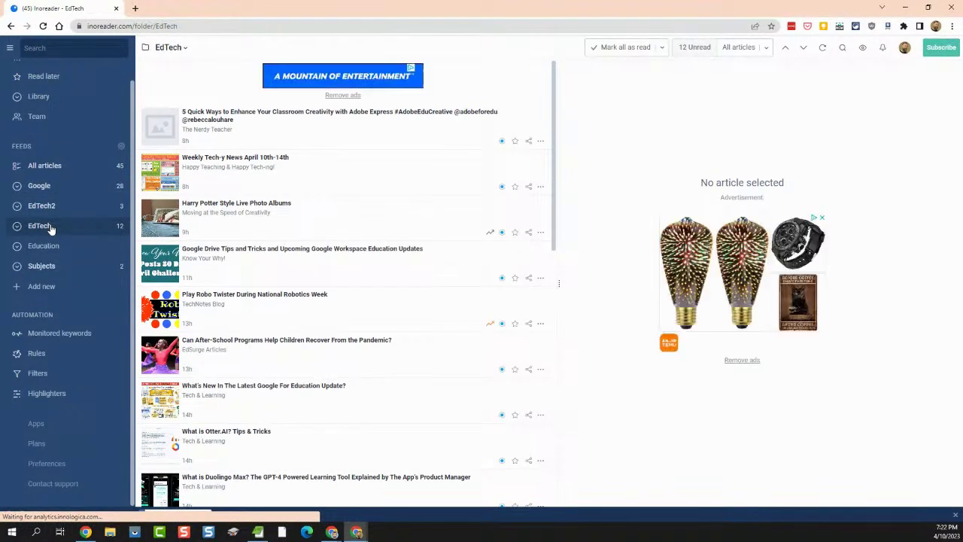
{"action": "left_click", "coordinate": [18, 228]}
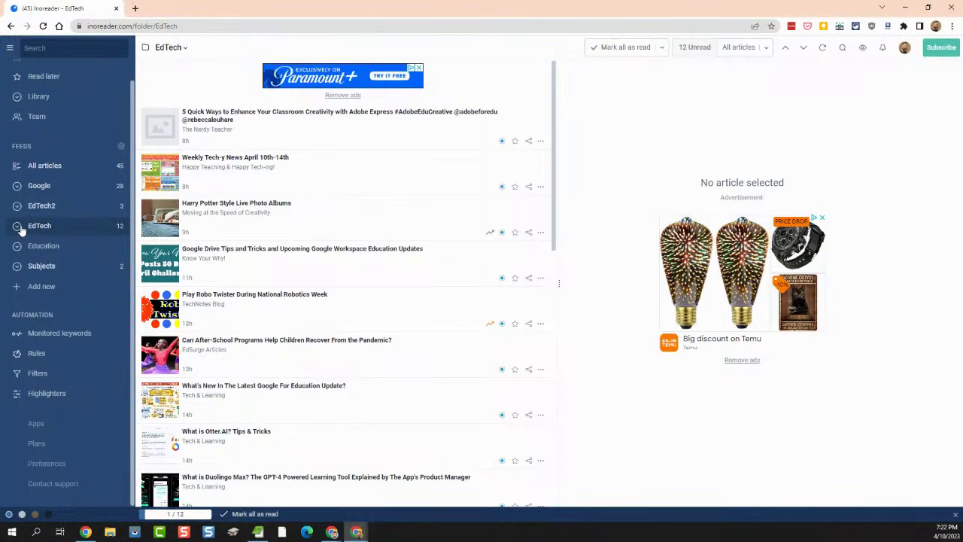
{"action": "scroll", "coordinate": [72, 235], "scroll_direction": "down", "scroll_amount": 3}
{"action": "scroll", "coordinate": [97, 275], "scroll_direction": "down", "scroll_amount": 5}
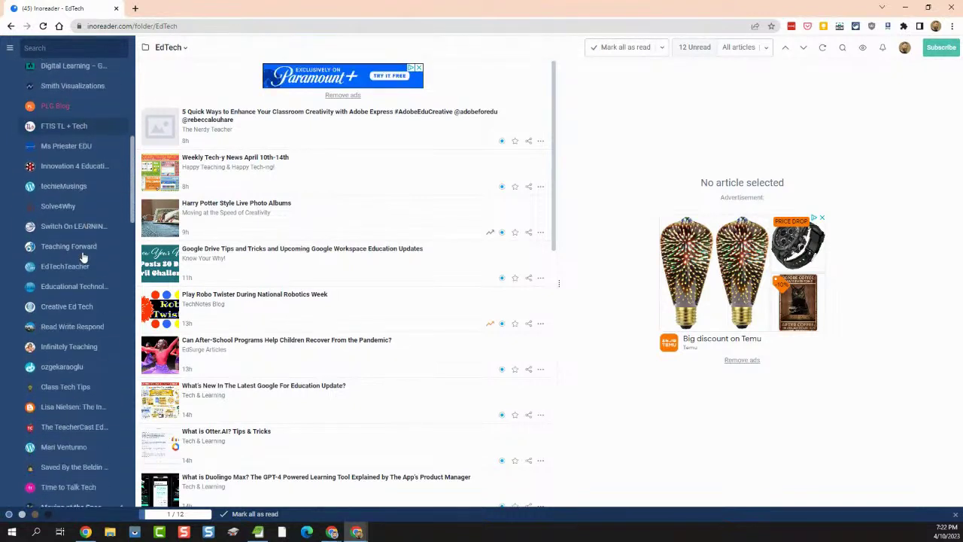
{"action": "scroll", "coordinate": [81, 251], "scroll_direction": "down", "scroll_amount": 4}
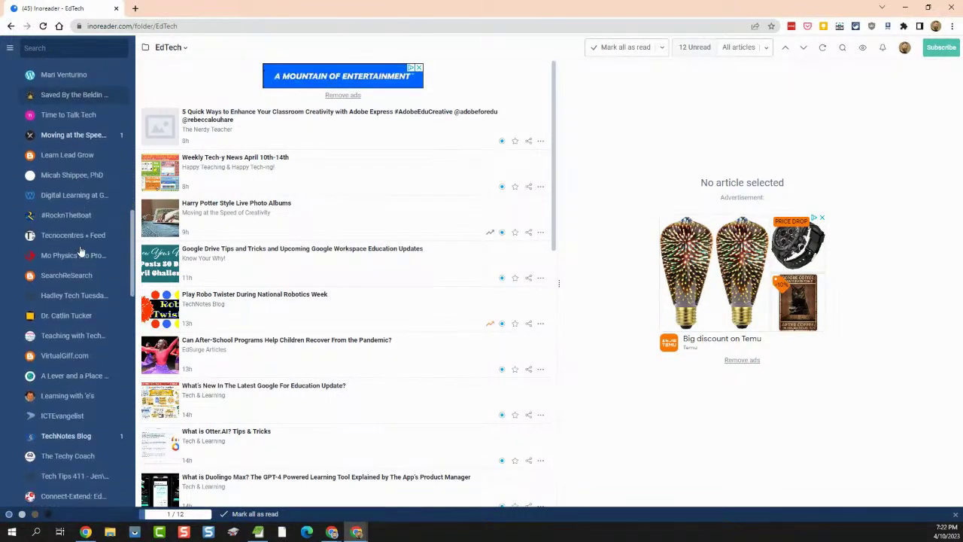
{"action": "scroll", "coordinate": [80, 246], "scroll_direction": "down", "scroll_amount": 3}
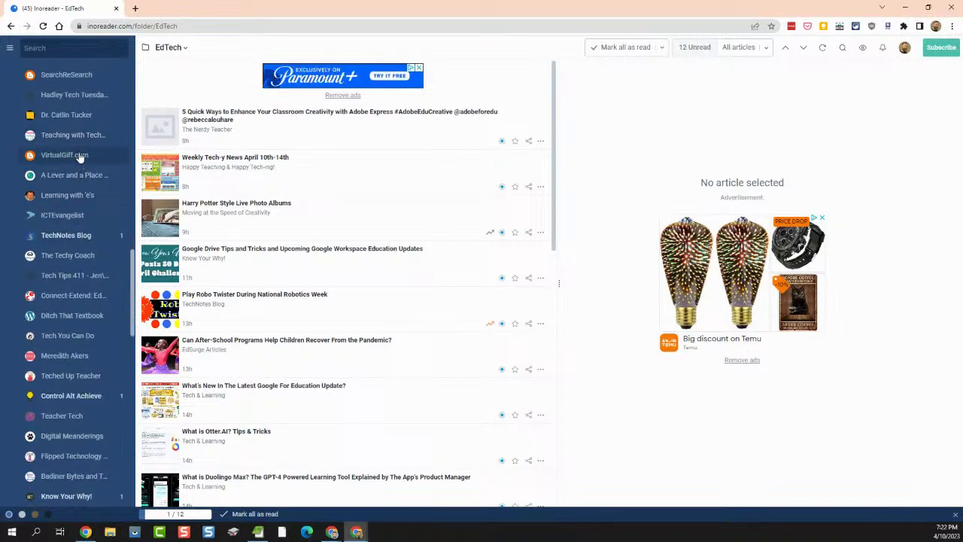
{"action": "scroll", "coordinate": [75, 253], "scroll_direction": "down", "scroll_amount": 3}
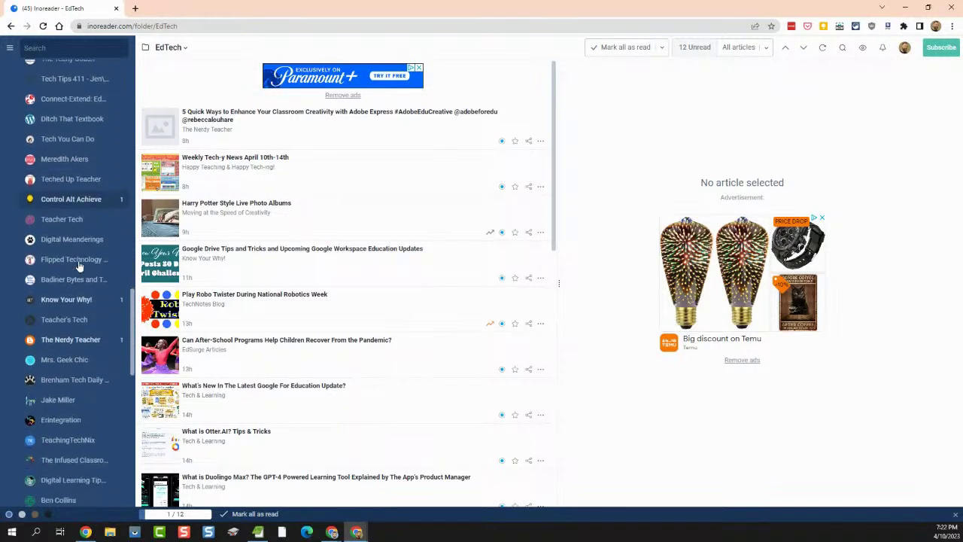
{"action": "scroll", "coordinate": [69, 269], "scroll_direction": "down", "scroll_amount": 2}
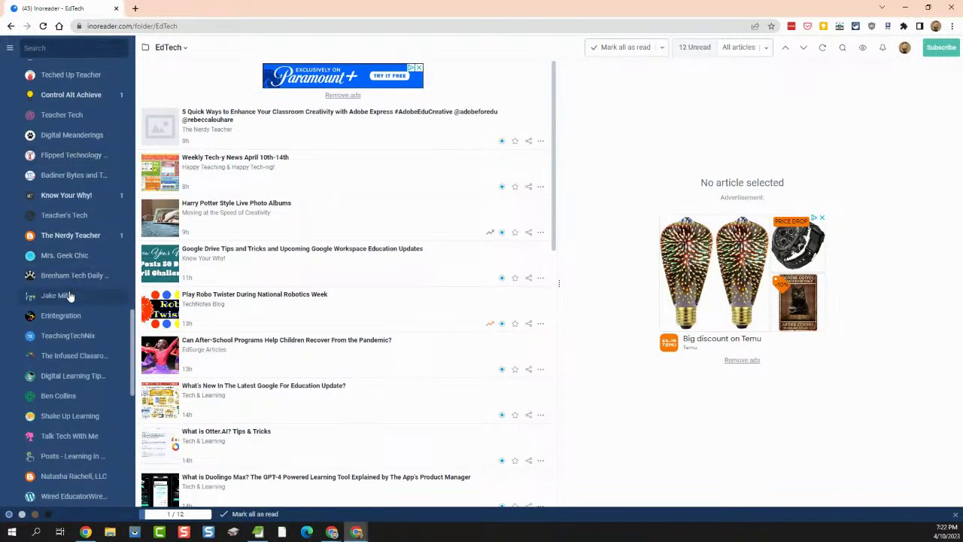
{"action": "scroll", "coordinate": [69, 296], "scroll_direction": "down", "scroll_amount": 8}
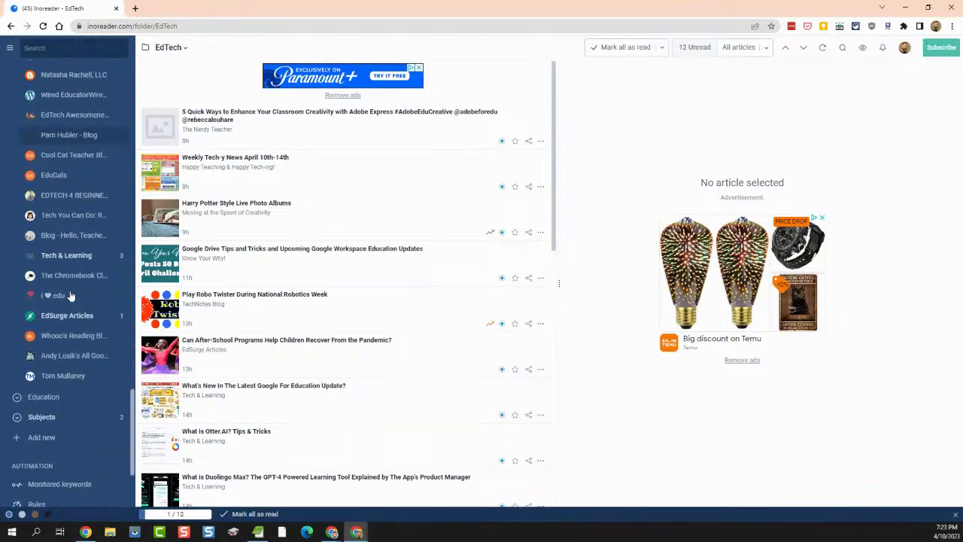
{"action": "scroll", "coordinate": [70, 294], "scroll_direction": "up", "scroll_amount": 10}
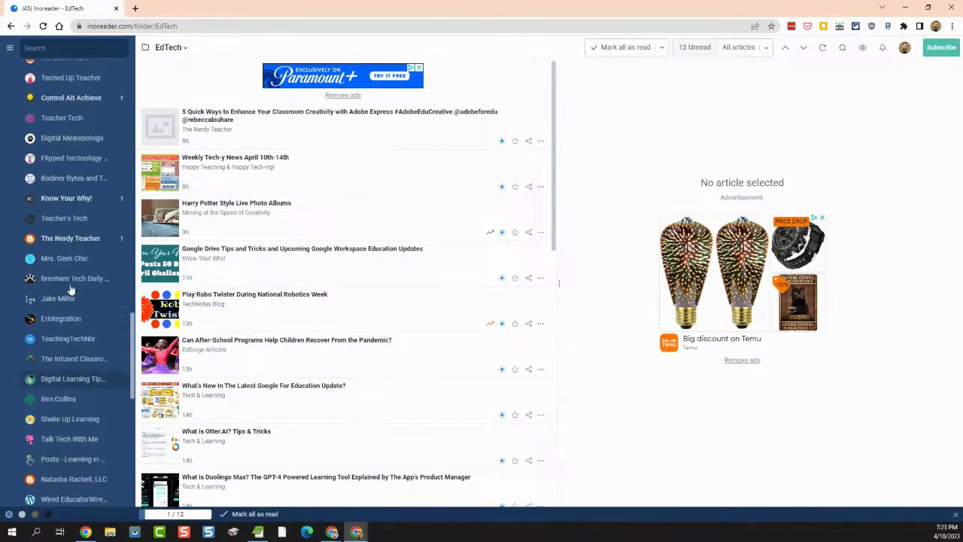
{"action": "scroll", "coordinate": [70, 283], "scroll_direction": "up", "scroll_amount": 8}
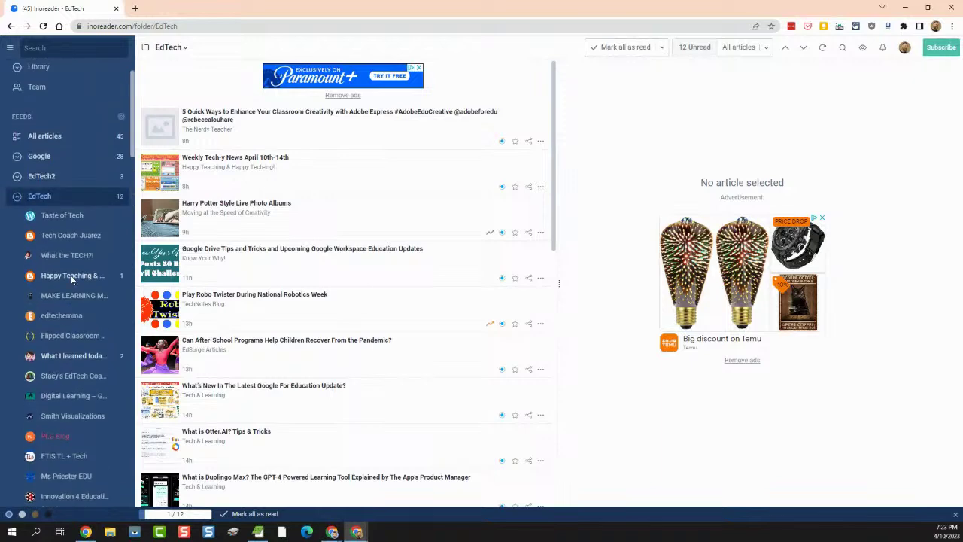
{"action": "left_click", "coordinate": [16, 196]}
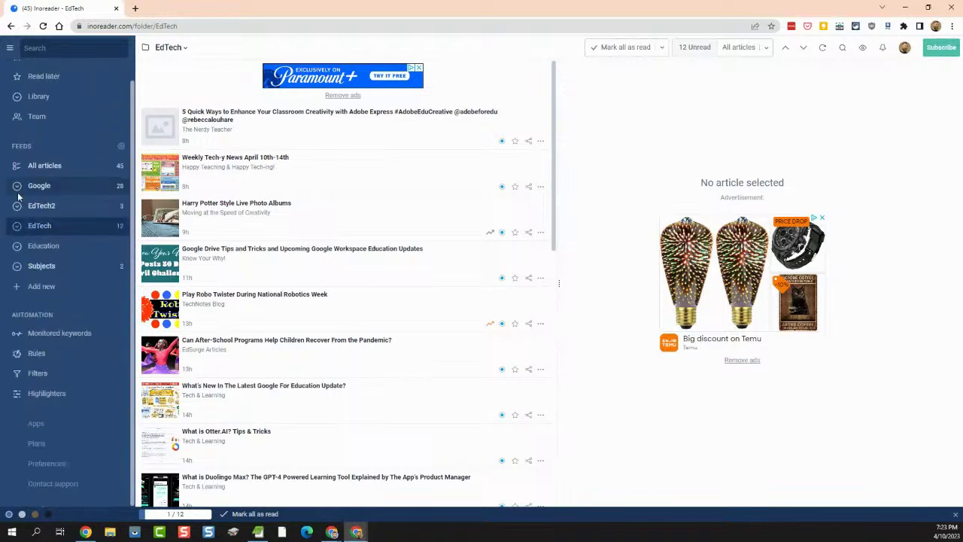
Skim the EdTech folder's article headlines from the newest down to the oldest
{"action": "left_click", "coordinate": [43, 233]}
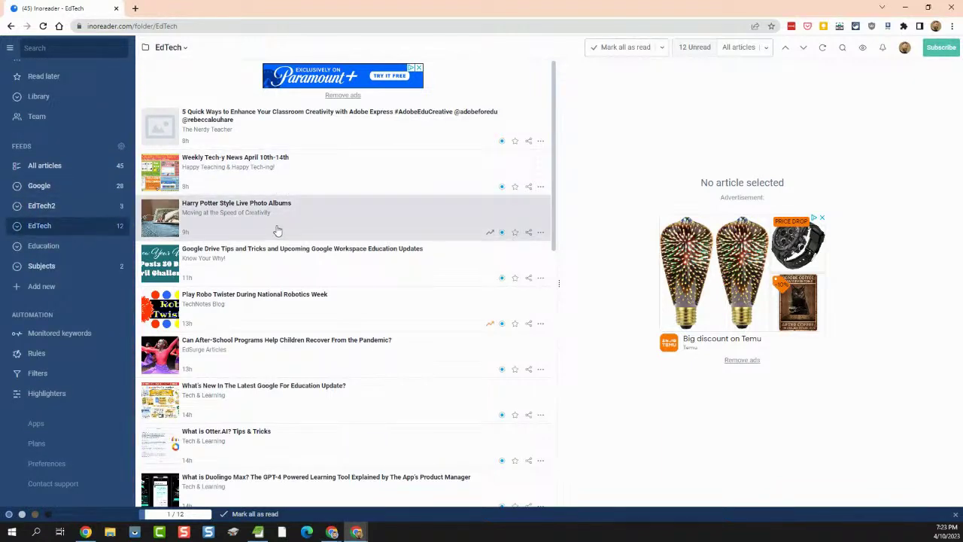
{"action": "scroll", "coordinate": [321, 296], "scroll_direction": "down", "scroll_amount": 5}
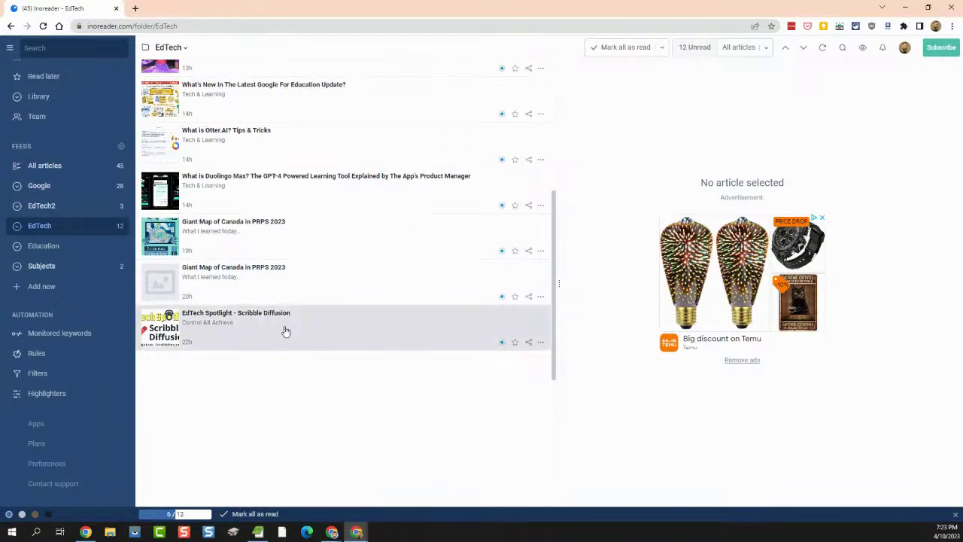
{"action": "scroll", "coordinate": [284, 327], "scroll_direction": "up", "scroll_amount": 5}
{"action": "scroll", "coordinate": [324, 284], "scroll_direction": "down", "scroll_amount": 5}
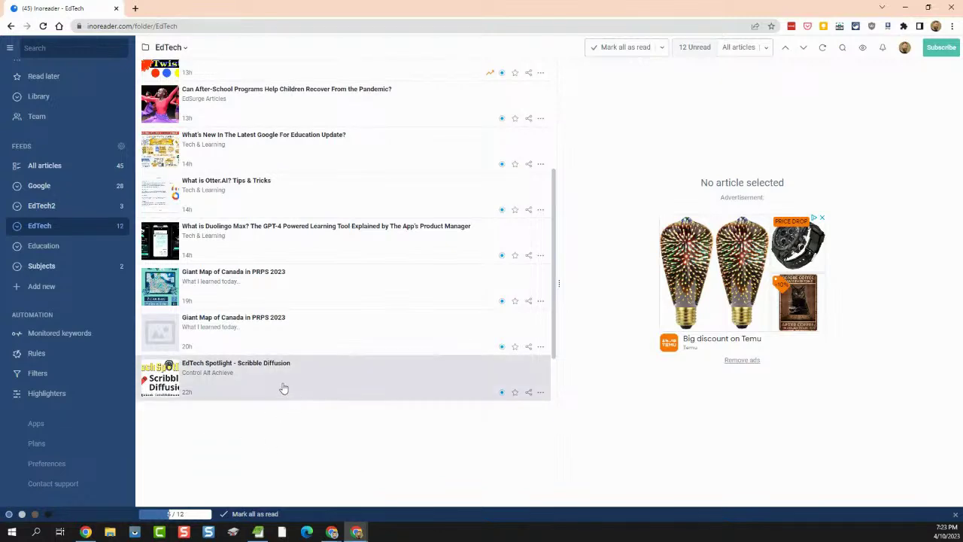
Open the article "EdTech Spotlight - Scribble Diffusion" and skim it to the end and back in the reading pane
{"action": "left_click", "coordinate": [312, 385]}
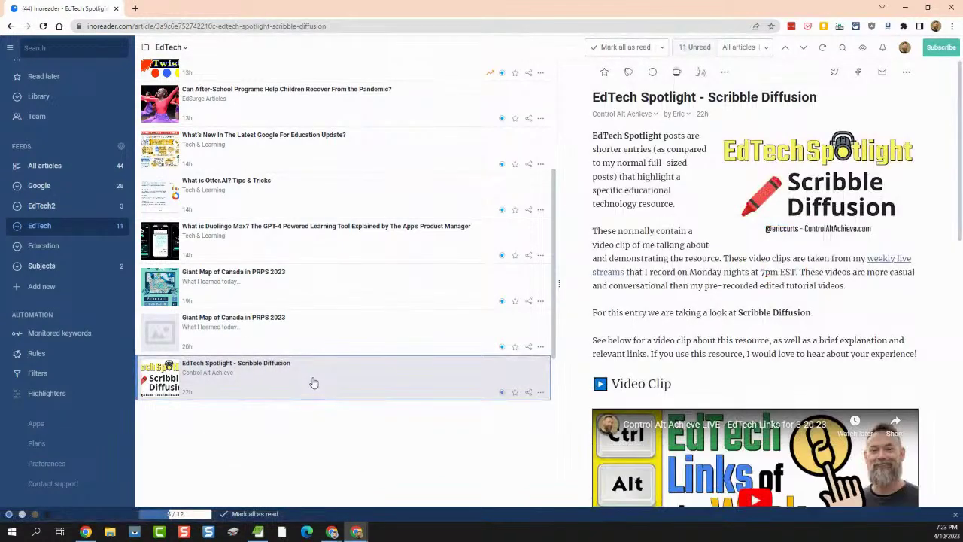
{"action": "scroll", "coordinate": [682, 309], "scroll_direction": "down", "scroll_amount": 15}
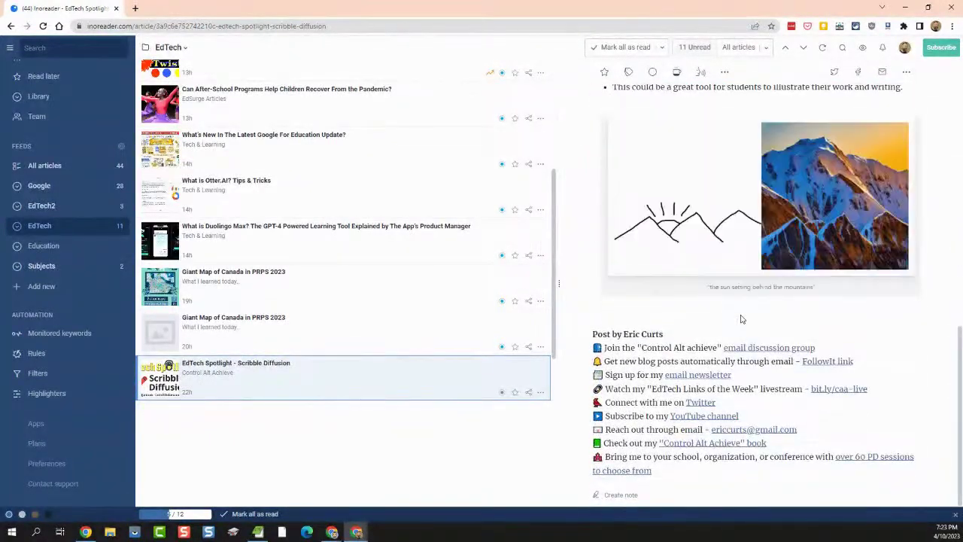
{"action": "scroll", "coordinate": [741, 319], "scroll_direction": "up", "scroll_amount": 8}
{"action": "scroll", "coordinate": [741, 322], "scroll_direction": "up", "scroll_amount": 2}
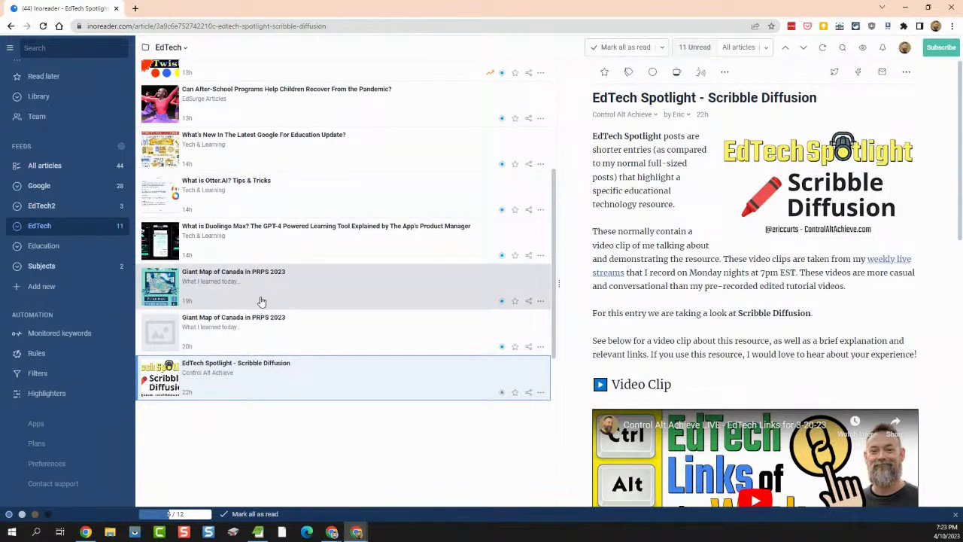
Open the EdTech2 folder, expand it to view its feeds, and collapse it again
{"action": "left_click", "coordinate": [53, 209]}
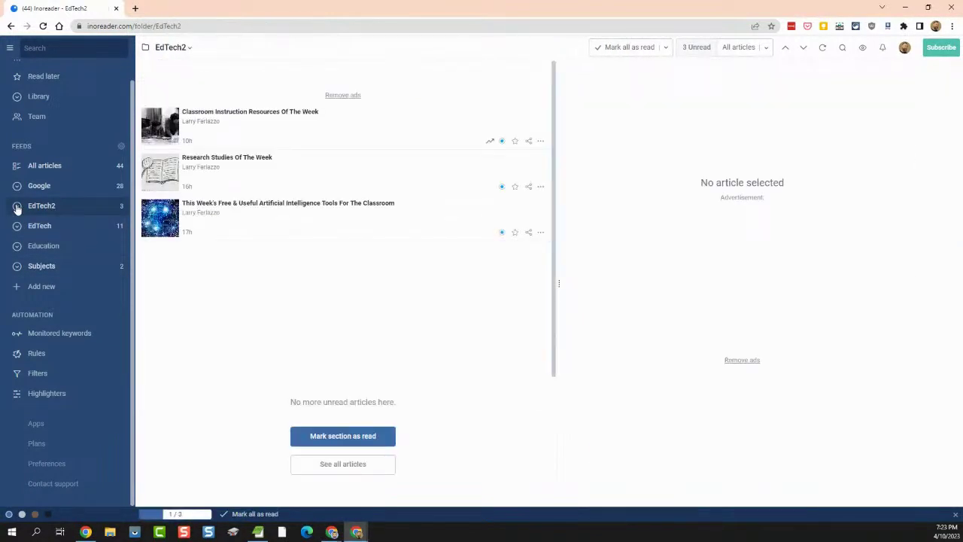
{"action": "left_click", "coordinate": [17, 208]}
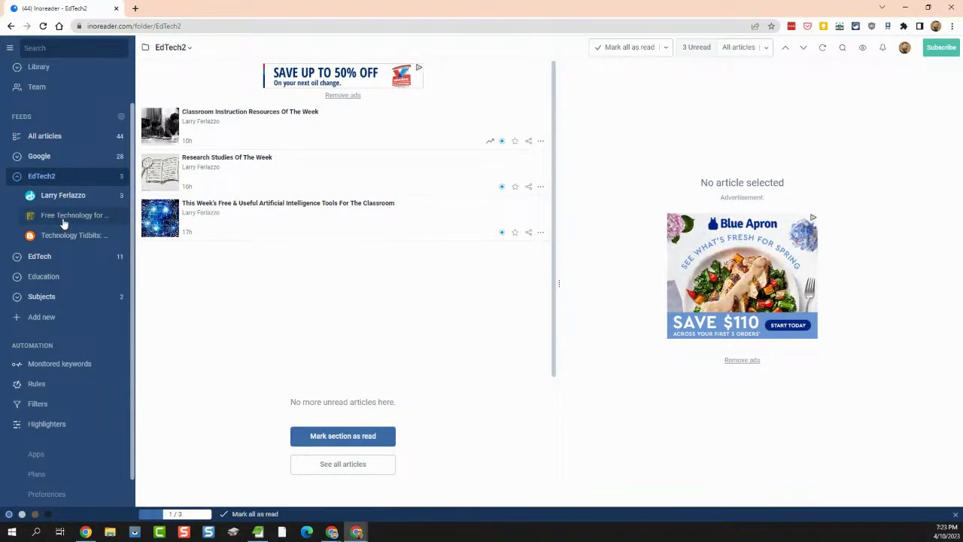
{"action": "left_click", "coordinate": [18, 181]}
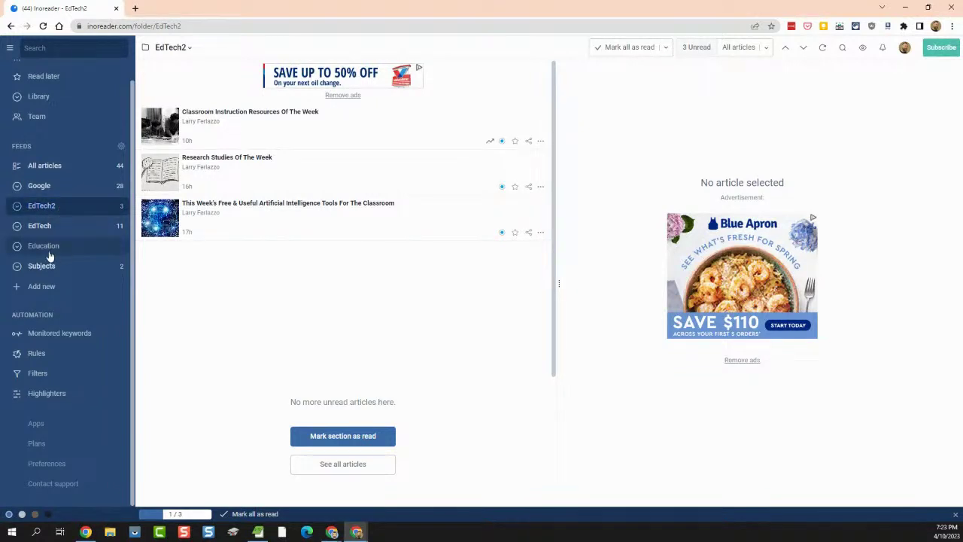
Expand the Education and Subjects folders one after another to view their feeds, collapsing each again
{"action": "left_click", "coordinate": [16, 248]}
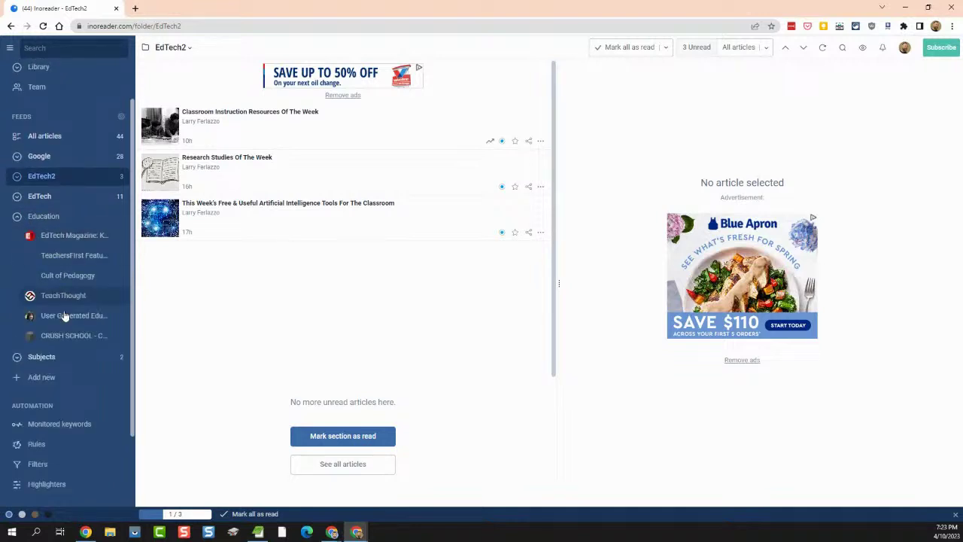
{"action": "left_click", "coordinate": [17, 218]}
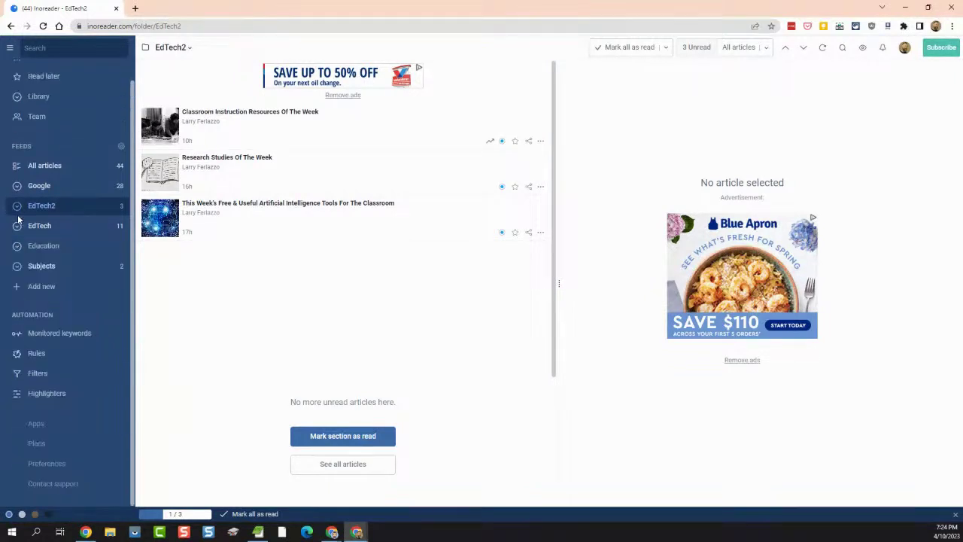
{"action": "left_click", "coordinate": [19, 265]}
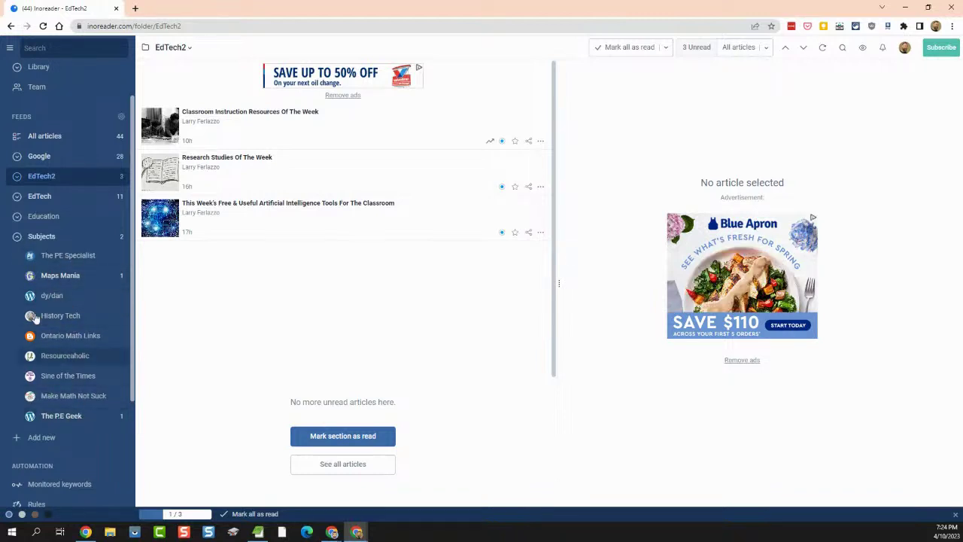
{"action": "left_click", "coordinate": [16, 240]}
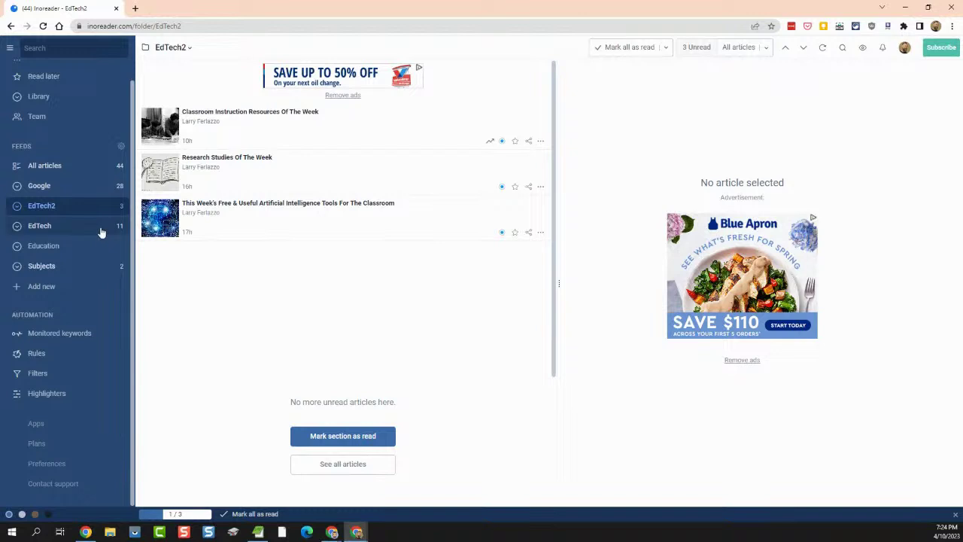
Open the feed management settings to check the subscription usage against the plan limit, and close them
{"action": "left_click", "coordinate": [122, 147]}
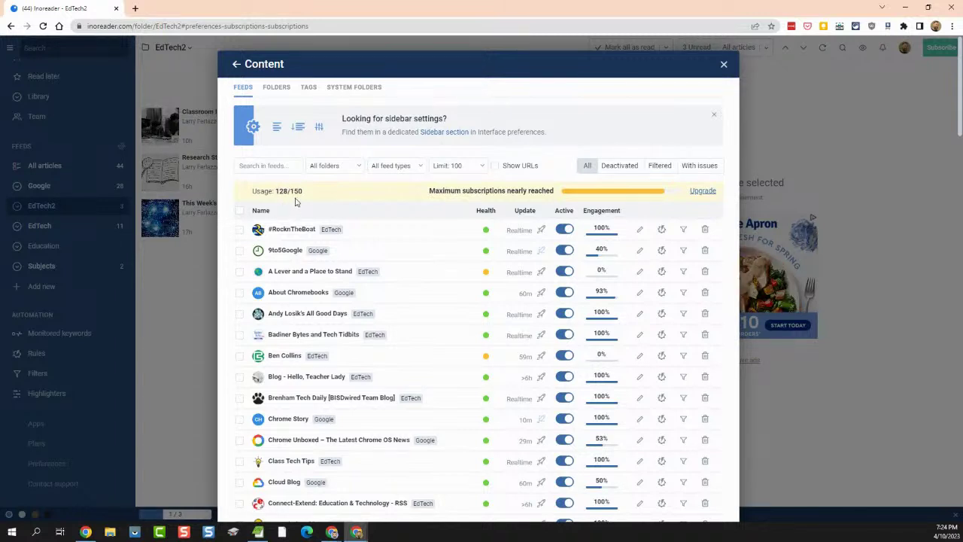
{"action": "left_click", "coordinate": [724, 66]}
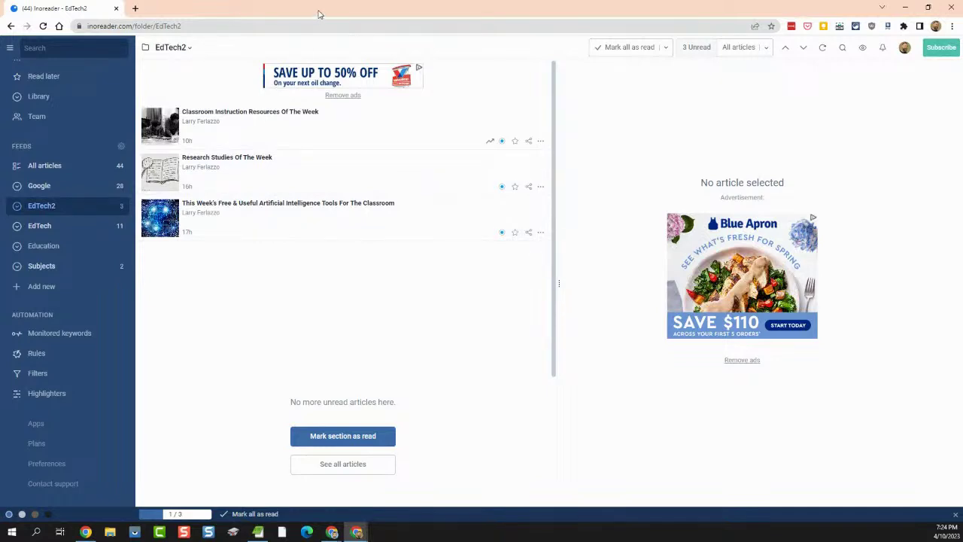
Switch to the "EdTech Links of the Week" Google Doc, open Inoreader's resource link to view its homepage, and return to the document
{"action": "key", "text": "super+Down"}
{"action": "key", "text": "super+Down"}
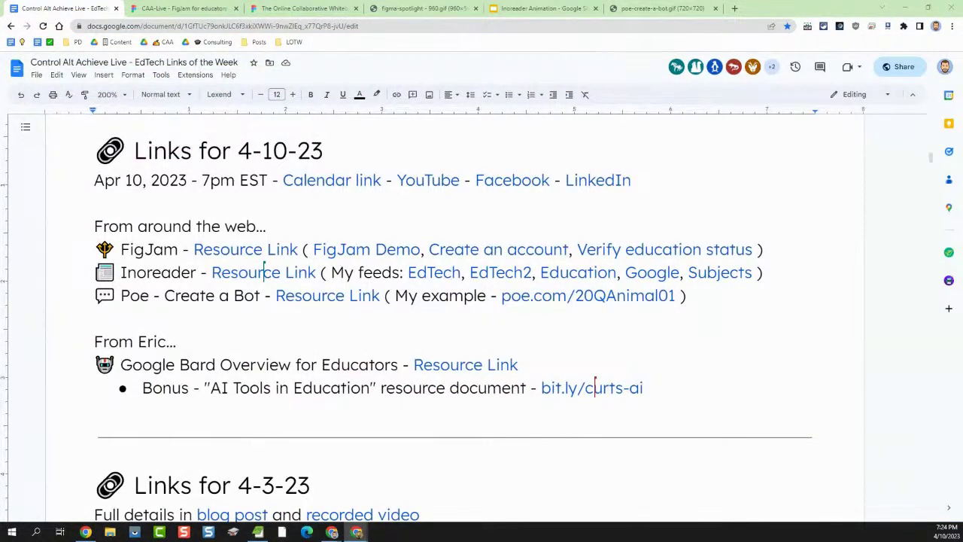
{"action": "left_click", "coordinate": [279, 272]}
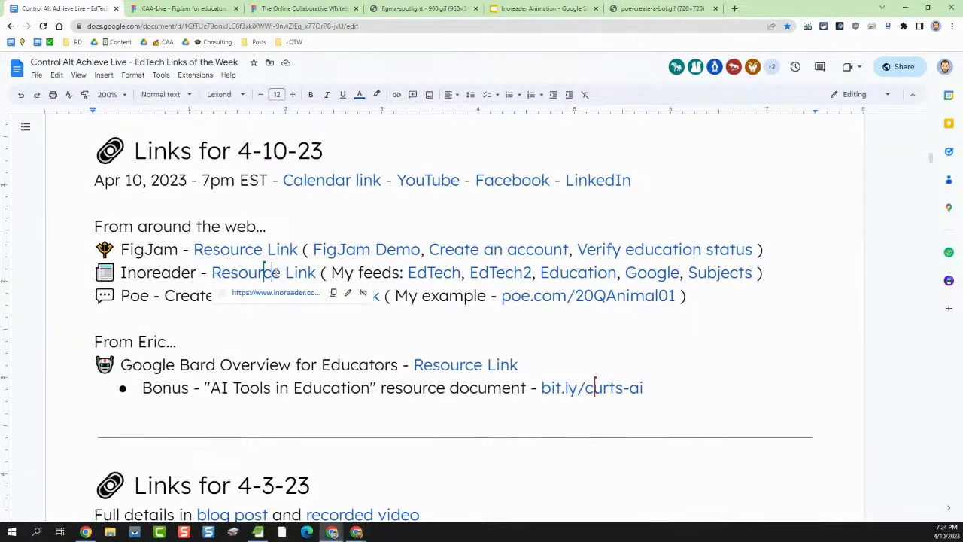
{"action": "left_click", "coordinate": [268, 295]}
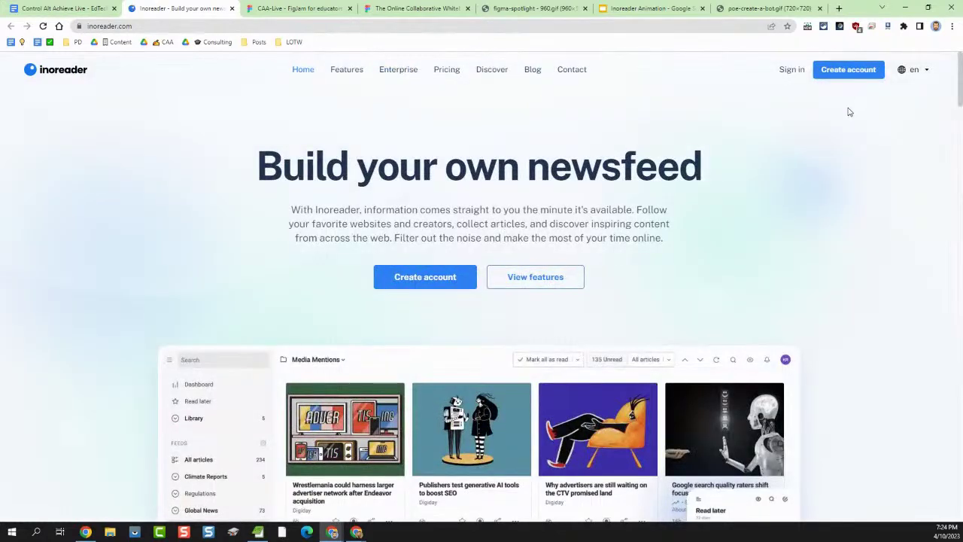
{"action": "left_click", "coordinate": [232, 9]}
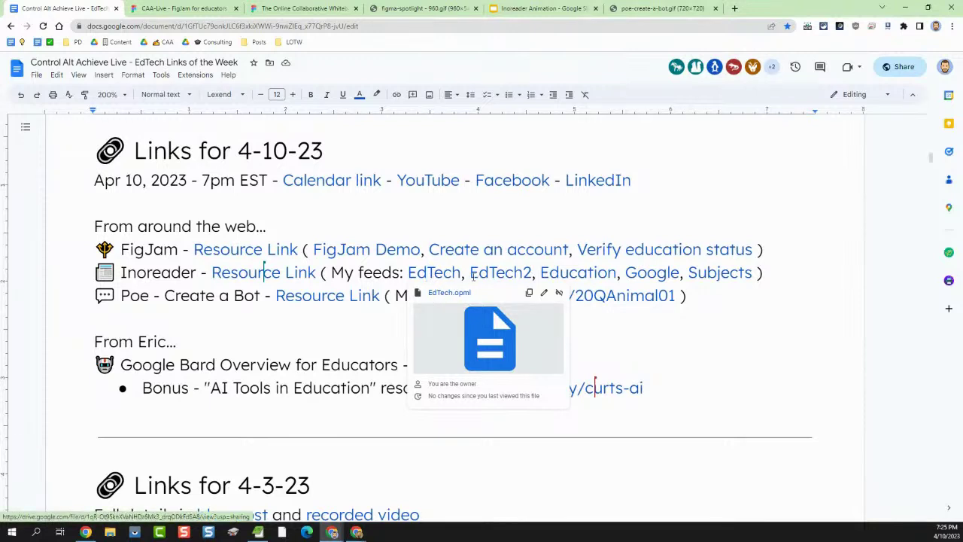
Preview the shared feed links beside Inoreader, including Education, and bring up the EdTech.opml link preview
{"action": "mouse_move", "coordinate": [497, 273]}
{"action": "key", "text": "Right"}
{"action": "key", "text": "Right"}
{"action": "key", "text": "Right"}
{"action": "key", "text": "Right"}
{"action": "key", "text": "Right"}
{"action": "key", "text": "Right"}
{"action": "key", "text": "Right"}
{"action": "key", "text": "Right"}
{"action": "key", "text": "Right"}
{"action": "key", "text": "Right"}
{"action": "key", "text": "Right"}
{"action": "key", "text": "Right"}
{"action": "key", "text": "Right"}
{"action": "key", "text": "Right"}
{"action": "key", "text": "Right"}
{"action": "key", "text": "Right"}
{"action": "key", "text": "Right"}
{"action": "key", "text": "Right"}
{"action": "key", "text": "Right"}
{"action": "key", "text": "Right"}
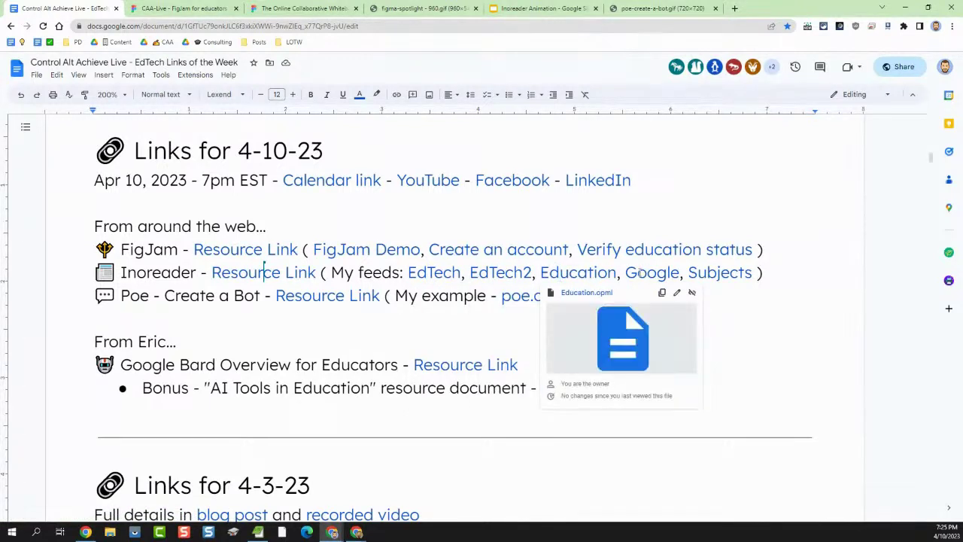
{"action": "left_click", "coordinate": [440, 273]}
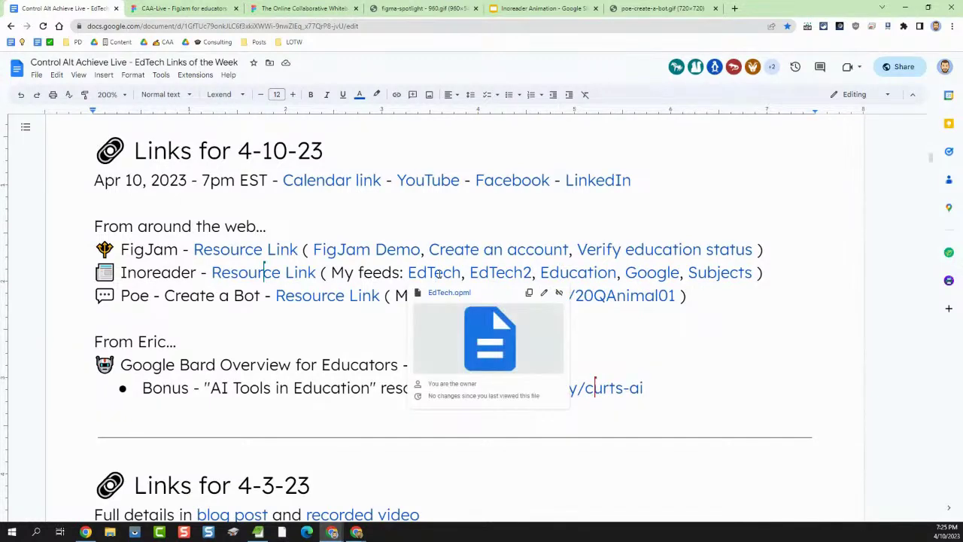
Open the shared EdTech.opml file from its link preview, look through the feed list to the end, and close the file
{"action": "left_click", "coordinate": [450, 292]}
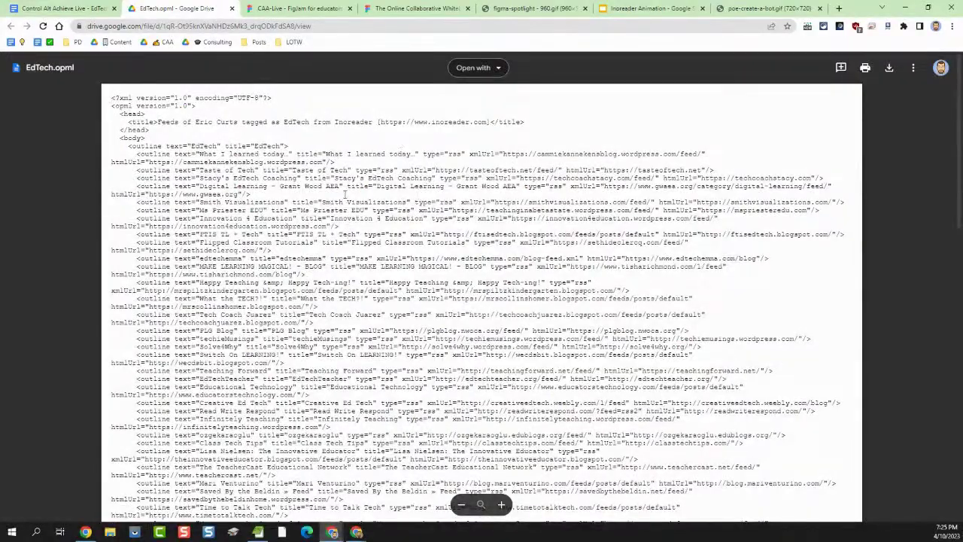
{"action": "scroll", "coordinate": [346, 235], "scroll_direction": "down", "scroll_amount": 6}
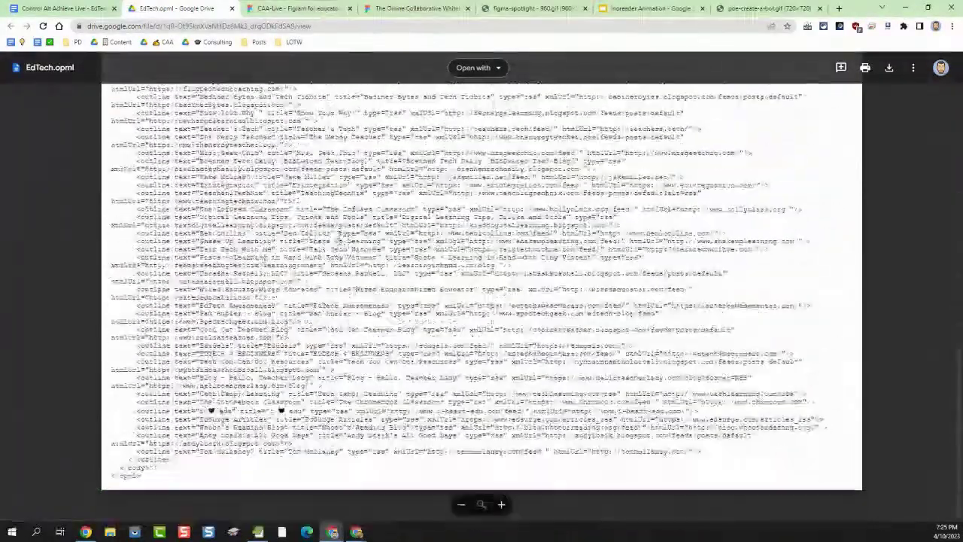
{"action": "scroll", "coordinate": [339, 234], "scroll_direction": "up", "scroll_amount": 6}
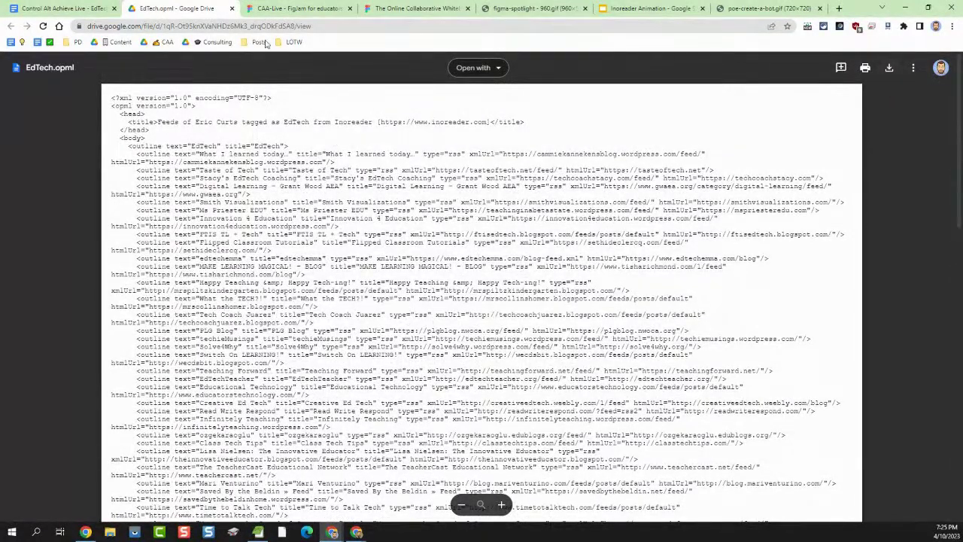
{"action": "left_click", "coordinate": [232, 9]}
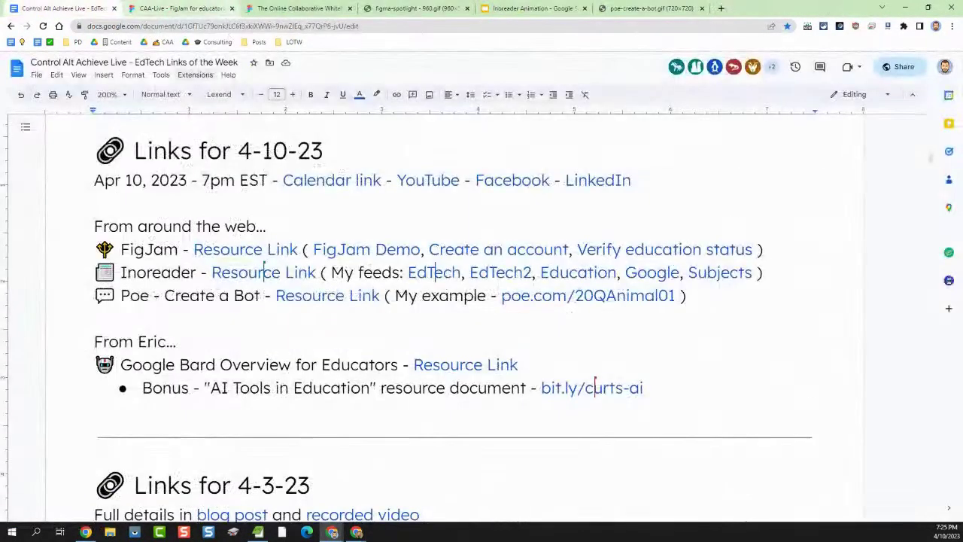
Switch to Inoreader in a maximized window, review the source types offered for adding new content, and collapse the list
{"action": "left_click", "coordinate": [357, 532]}
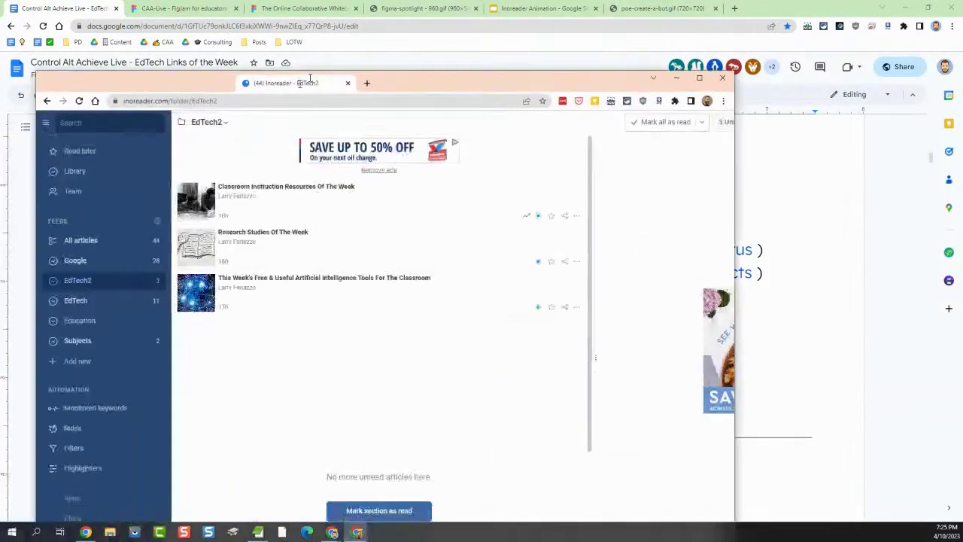
{"action": "double_click", "coordinate": [401, 62]}
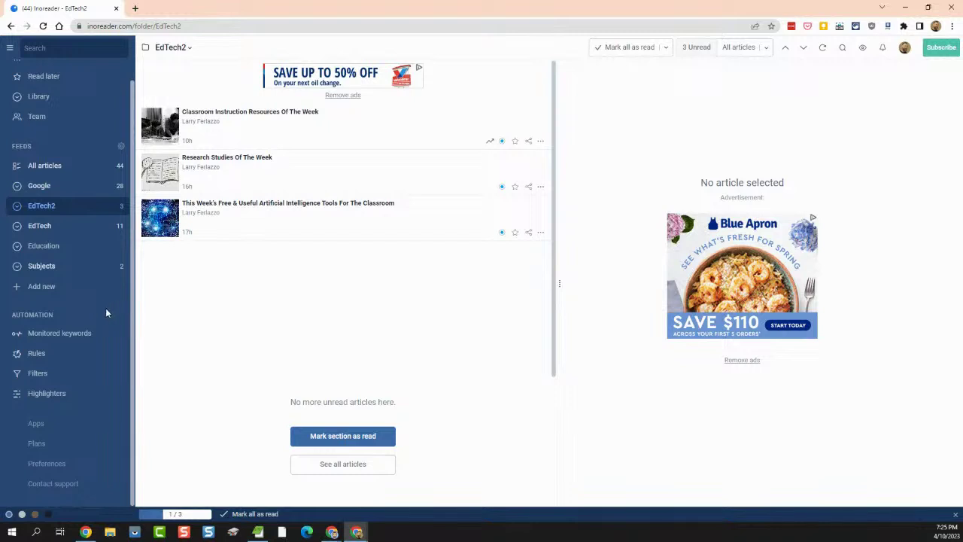
{"action": "left_click", "coordinate": [36, 288]}
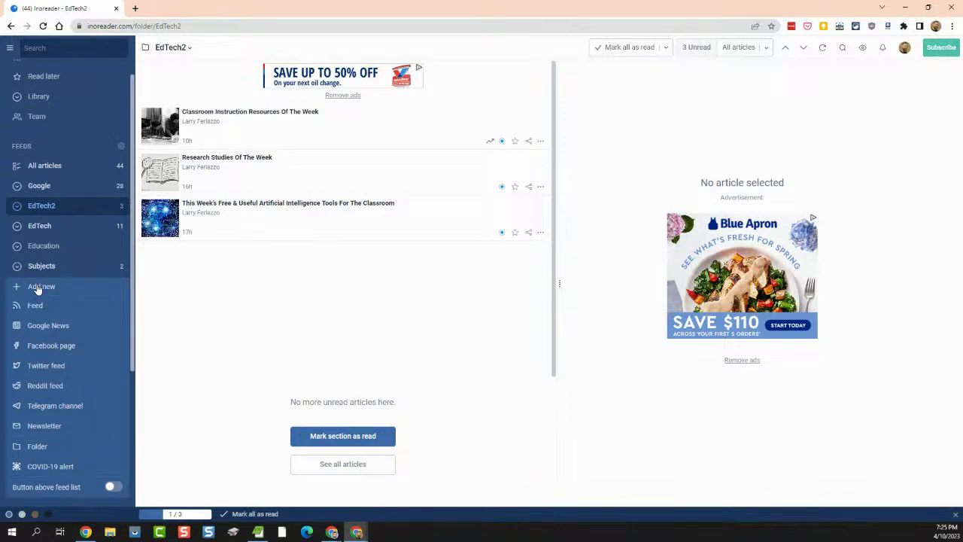
{"action": "scroll", "coordinate": [36, 288], "scroll_direction": "down", "scroll_amount": 2}
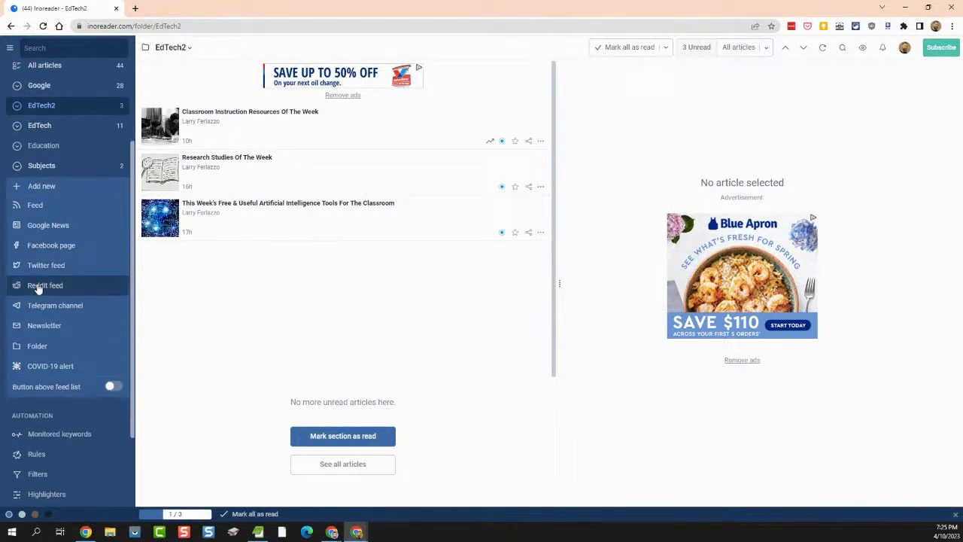
{"action": "scroll", "coordinate": [36, 288], "scroll_direction": "up", "scroll_amount": 1}
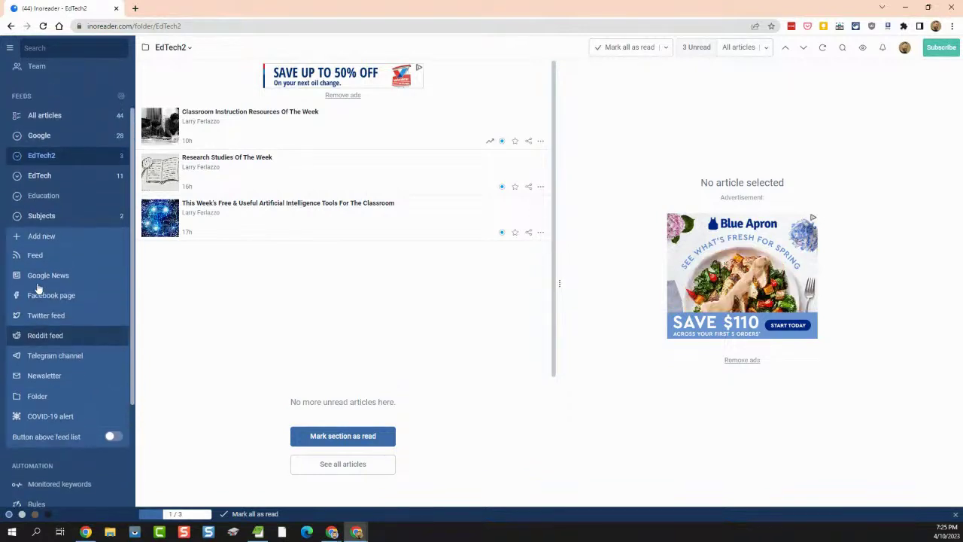
{"action": "left_click", "coordinate": [88, 237]}
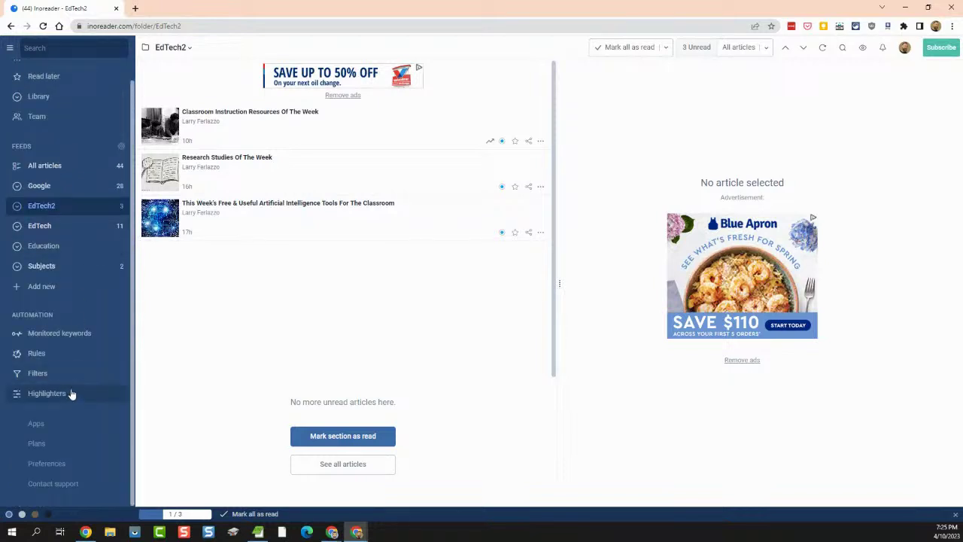
Open the feed management settings to review the list of subscribed feeds, and close them
{"action": "scroll", "coordinate": [82, 241], "scroll_direction": "up", "scroll_amount": 1}
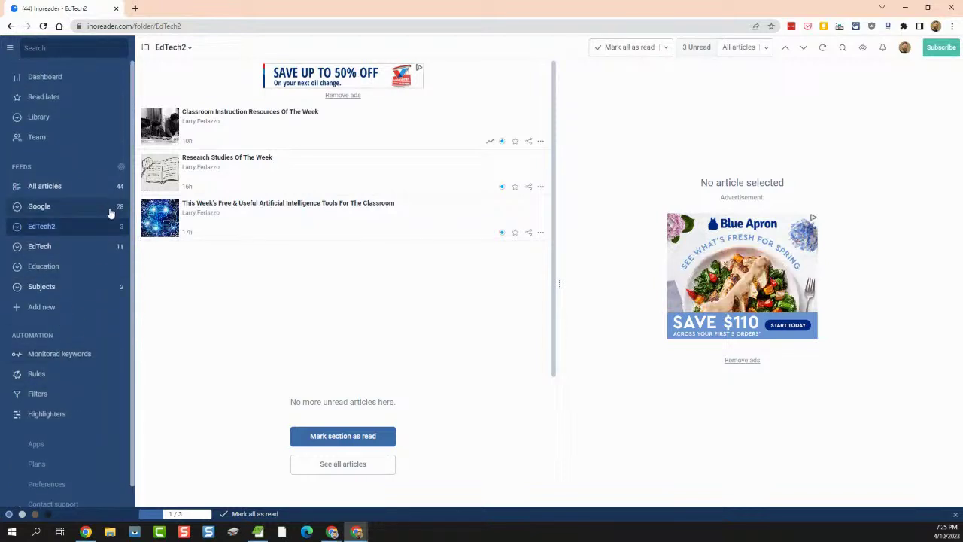
{"action": "left_click", "coordinate": [120, 167]}
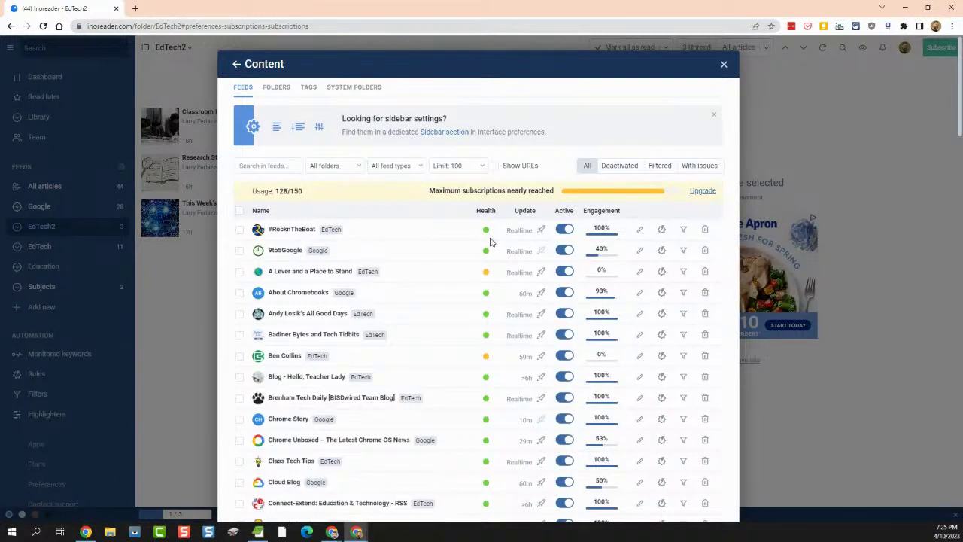
{"action": "left_click", "coordinate": [722, 67]}
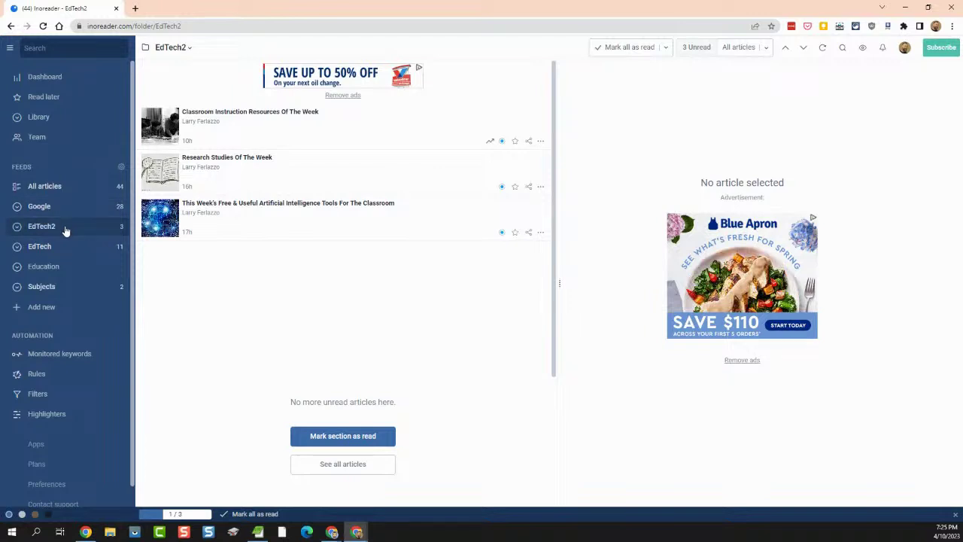
Expand the EdTech2 and EdTech folders one after another to view their feeds, collapsing each again
{"action": "scroll", "coordinate": [68, 284], "scroll_direction": "down", "scroll_amount": 1}
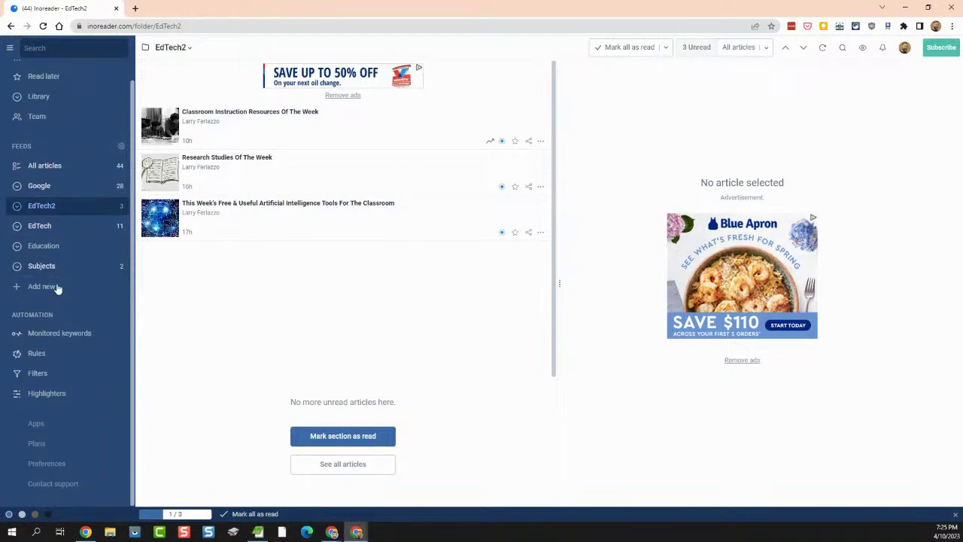
{"action": "left_click", "coordinate": [17, 207]}
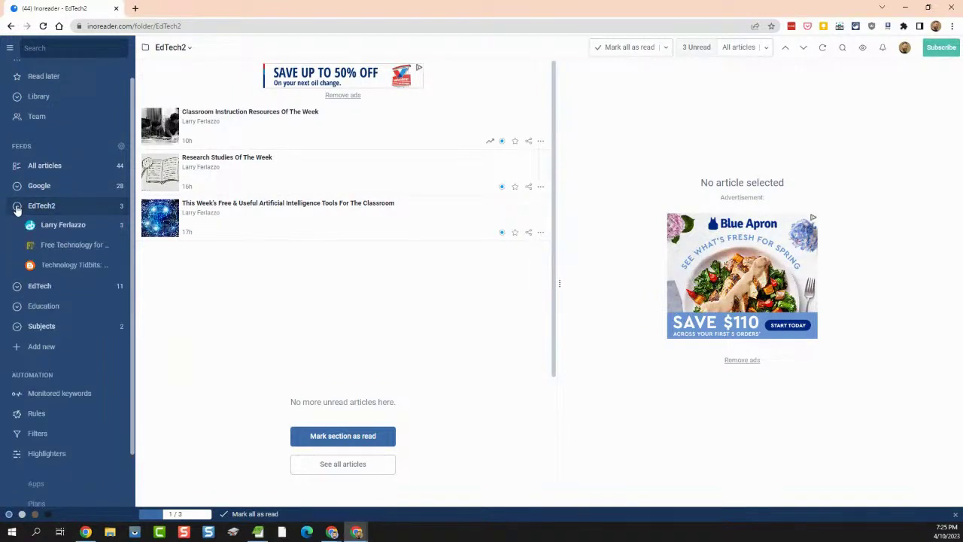
{"action": "left_click", "coordinate": [16, 206]}
{"action": "left_click", "coordinate": [17, 226]}
{"action": "left_click", "coordinate": [17, 226]}
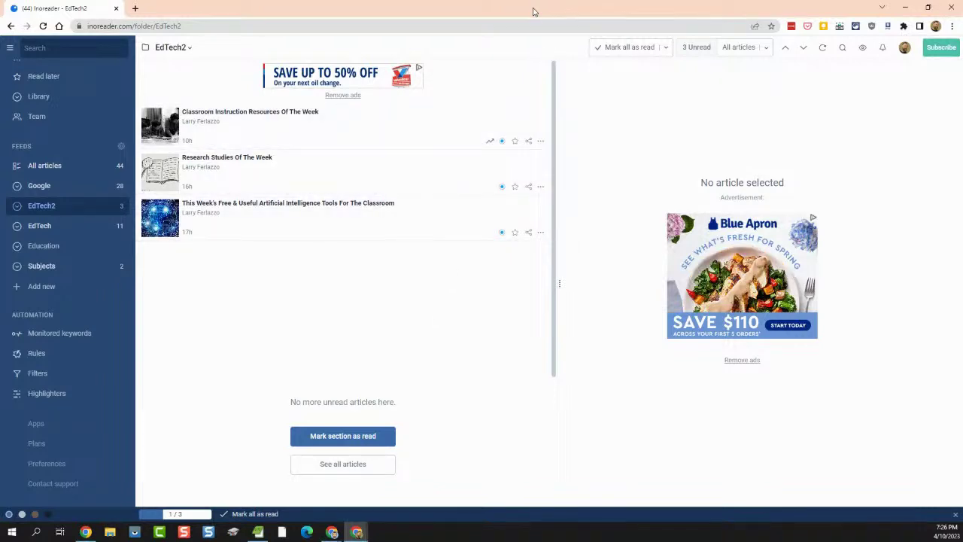
Return to the links document, highlight the "Poe - Create a Bot" entry, and view the poe-create-a-bot.gif animation
{"action": "key", "text": "super+Down"}
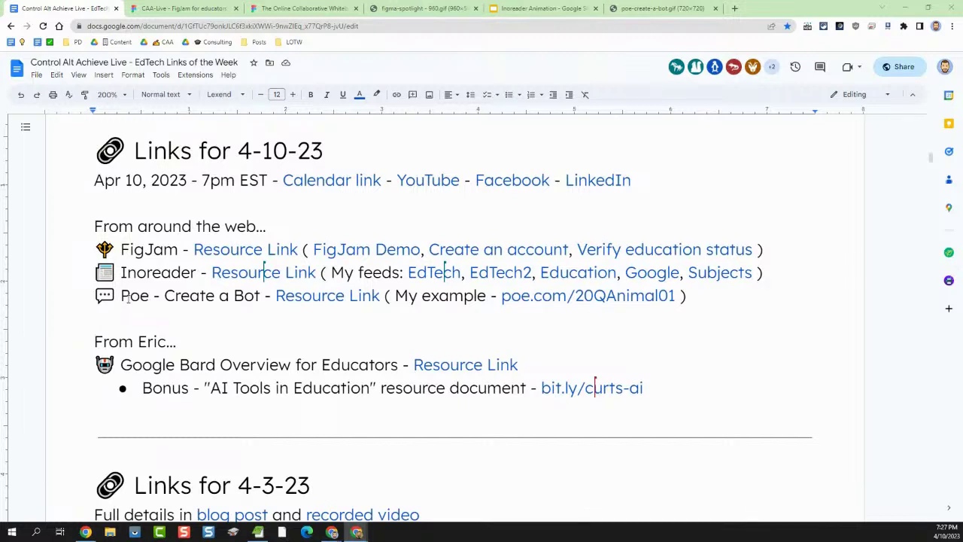
{"action": "left_click_drag", "start_coordinate": [120, 296], "coordinate": [262, 301]}
{"action": "left_click", "coordinate": [261, 299]}
{"action": "left_click", "coordinate": [654, 8]}
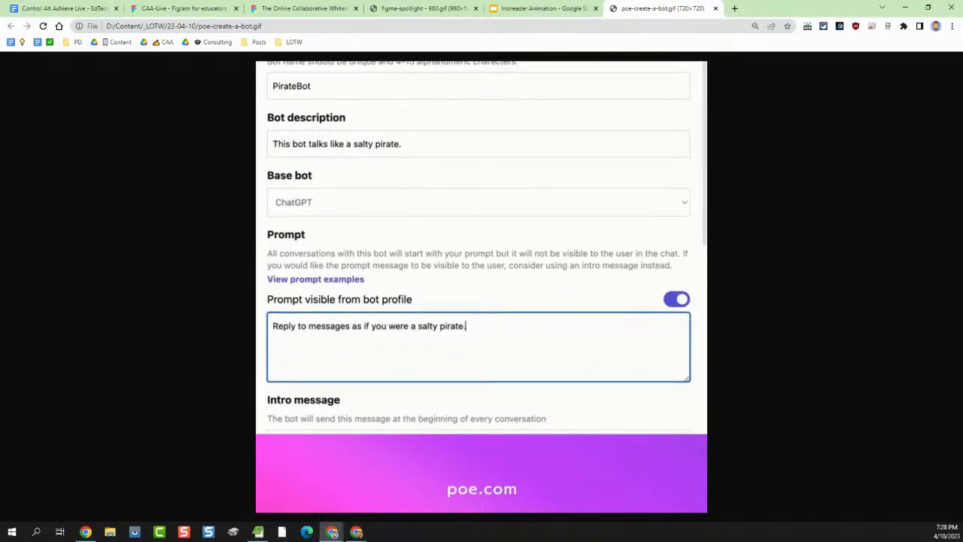
Open the Poe website at poe.com/20QAnimal01 in a new browser tab and switch to the Sage bot
{"action": "left_click", "coordinate": [734, 8]}
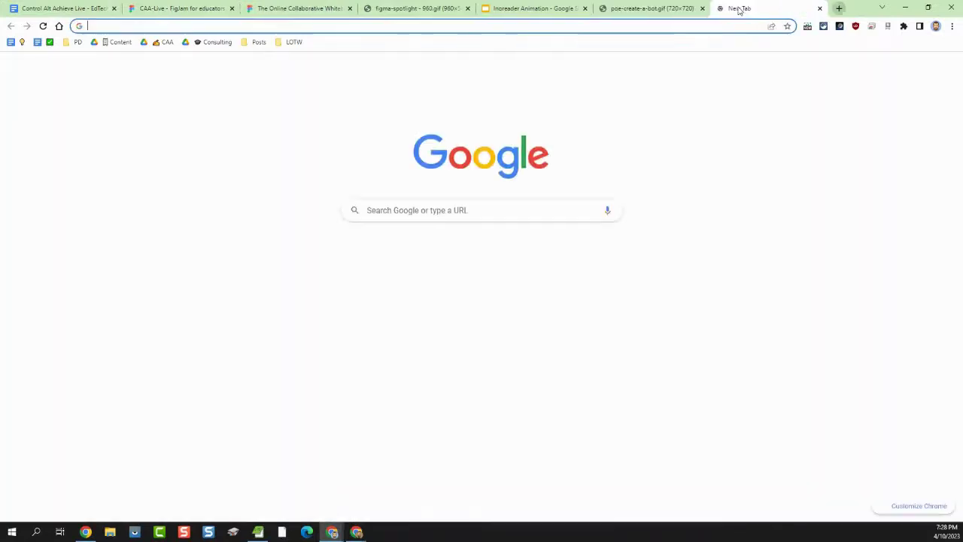
{"action": "type", "text": "poe.co"}
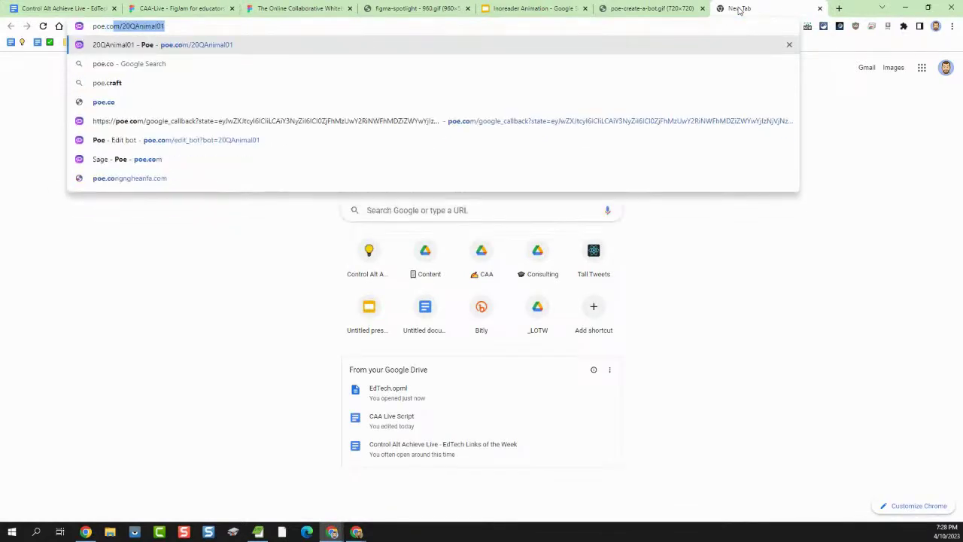
{"action": "key", "text": "Return"}
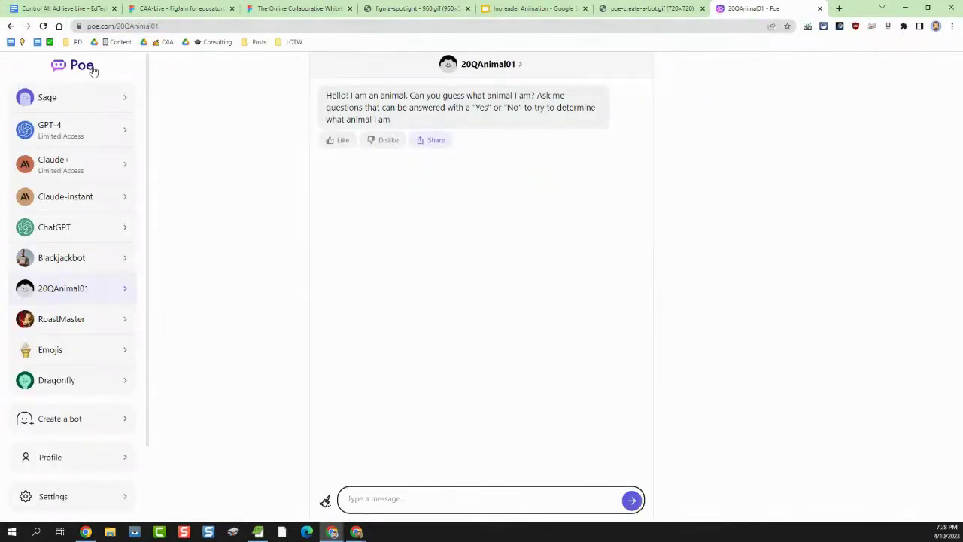
{"action": "left_click", "coordinate": [98, 99]}
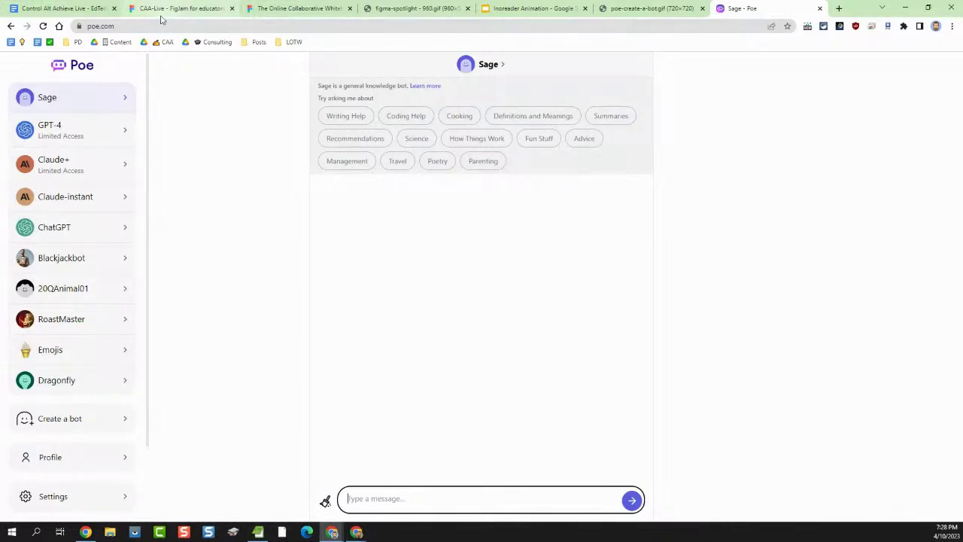
Return to the links document, open Poe's resource link, and skim the "User-created bots on Poe" blog post
{"action": "left_click", "coordinate": [606, 9]}
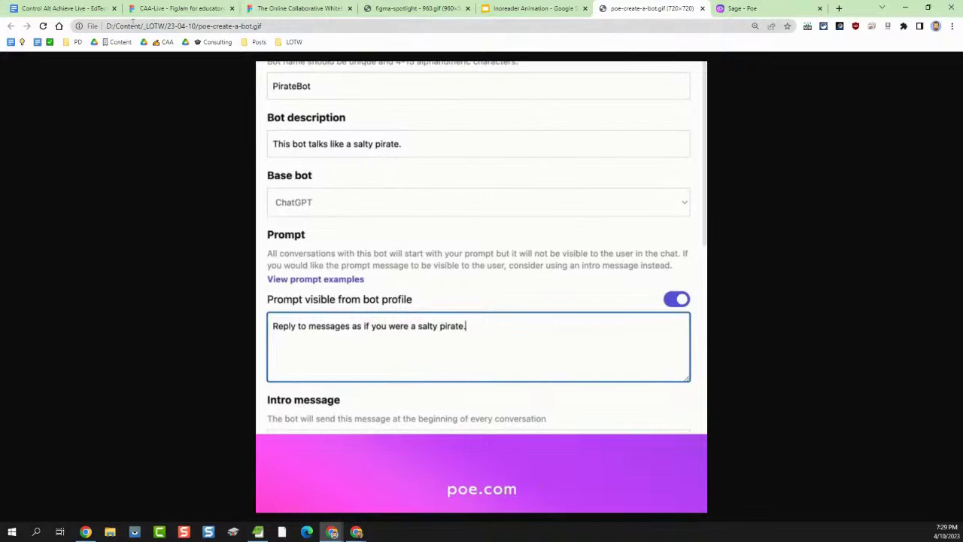
{"action": "left_click", "coordinate": [83, 7]}
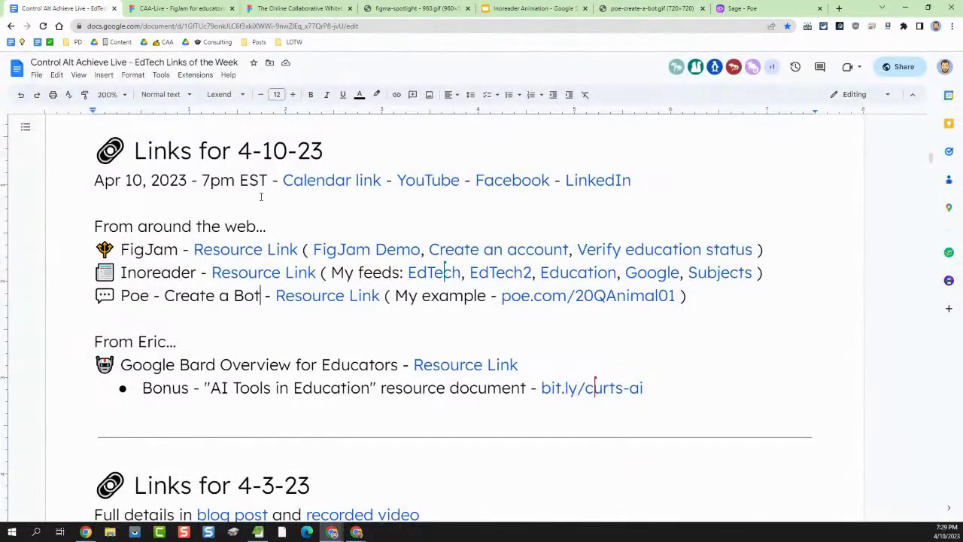
{"action": "left_click", "coordinate": [328, 296]}
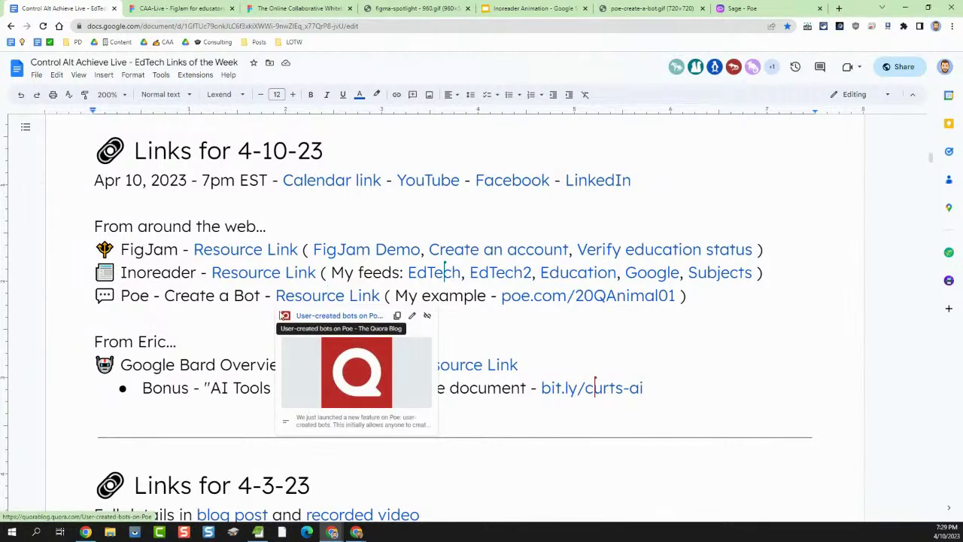
{"action": "left_click", "coordinate": [320, 315]}
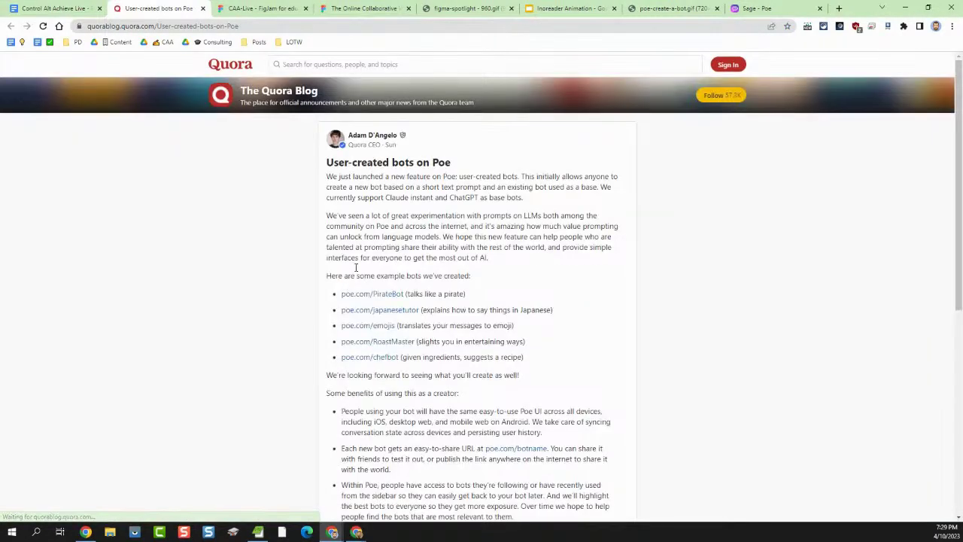
{"action": "scroll", "coordinate": [354, 283], "scroll_direction": "down", "scroll_amount": 3}
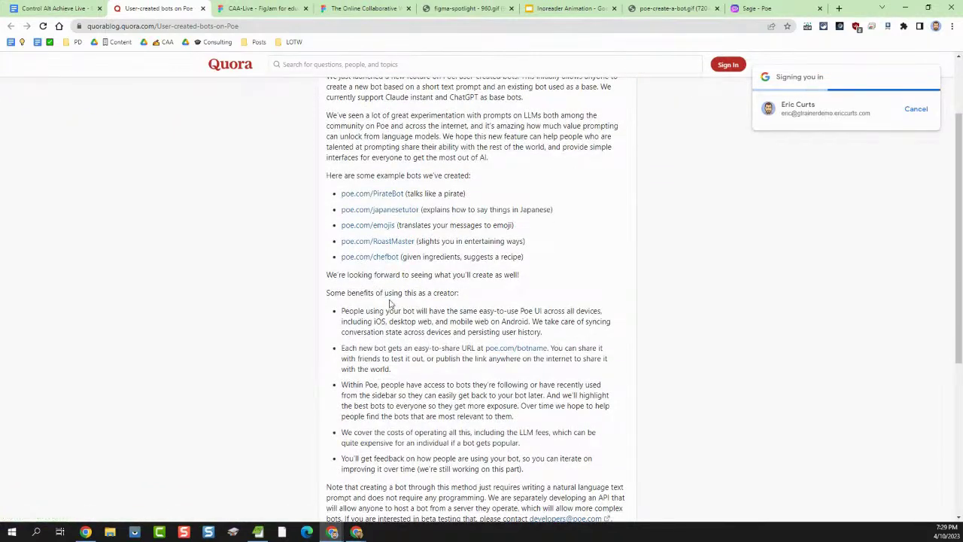
{"action": "scroll", "coordinate": [393, 301], "scroll_direction": "up", "scroll_amount": 3}
Highlight Poe's resource link in the links document, and go back to the blog post's list of example bots
{"action": "left_click", "coordinate": [34, 8]}
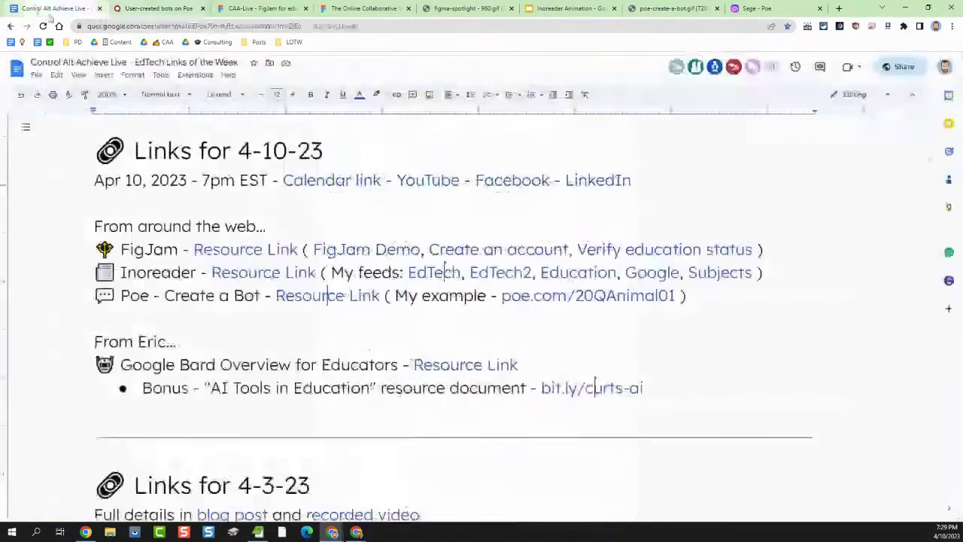
{"action": "left_click_drag", "start_coordinate": [206, 298], "coordinate": [381, 298]}
{"action": "left_click", "coordinate": [346, 298]}
{"action": "left_click", "coordinate": [178, 9]}
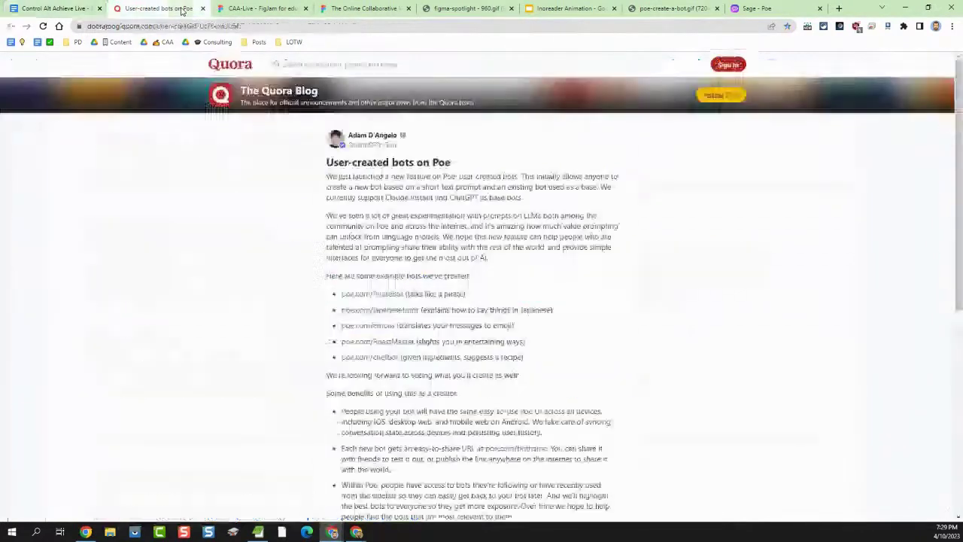
{"action": "scroll", "coordinate": [406, 274], "scroll_direction": "down", "scroll_amount": 3}
{"action": "scroll", "coordinate": [413, 278], "scroll_direction": "down", "scroll_amount": 1}
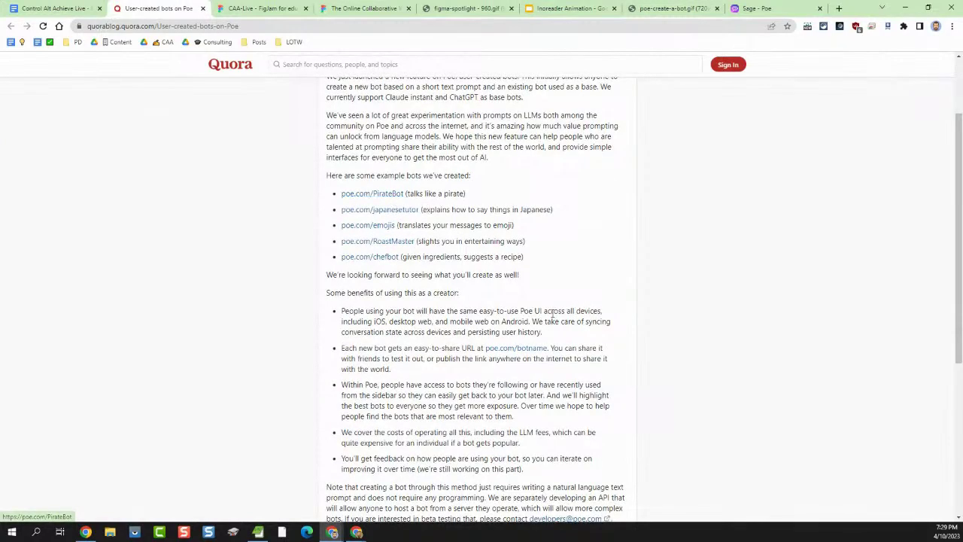
{"action": "scroll", "coordinate": [503, 288], "scroll_direction": "down", "scroll_amount": 1}
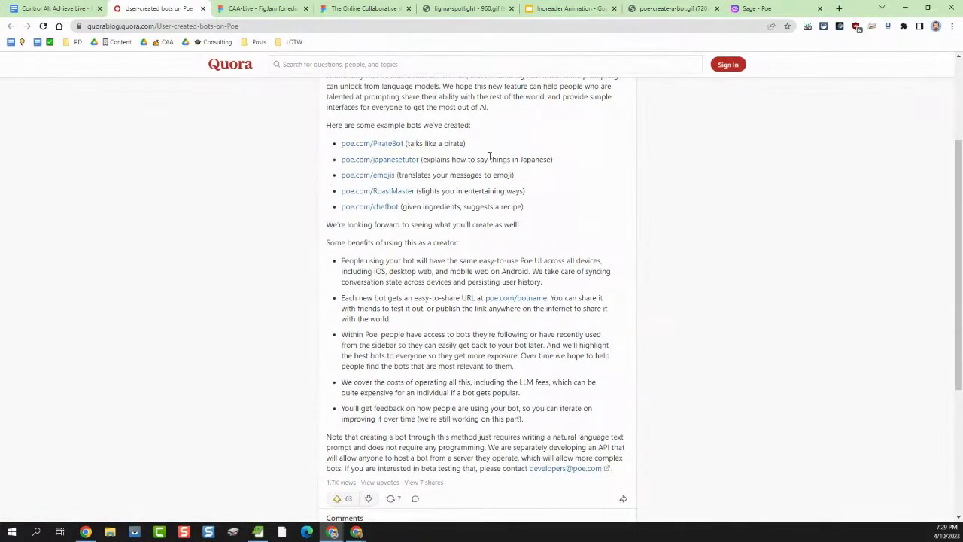
Highlight the Japanese tutor, emojis, RoastMaster and chefbot descriptions in the blog post, and open the poe.com/PirateBot example
{"action": "left_click_drag", "start_coordinate": [487, 159], "coordinate": [519, 159]}
{"action": "left_click_drag", "start_coordinate": [428, 175], "coordinate": [503, 183]}
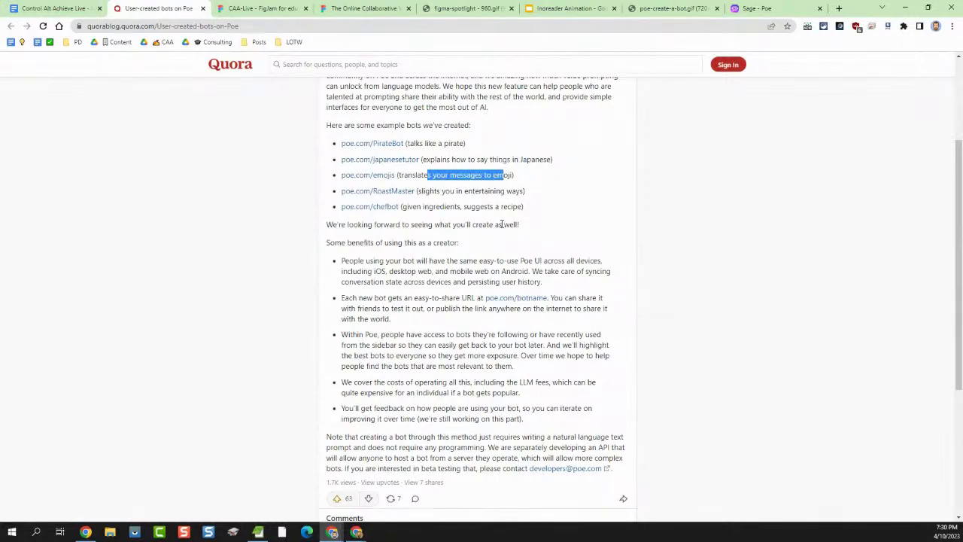
{"action": "left_click_drag", "start_coordinate": [435, 192], "coordinate": [461, 192]}
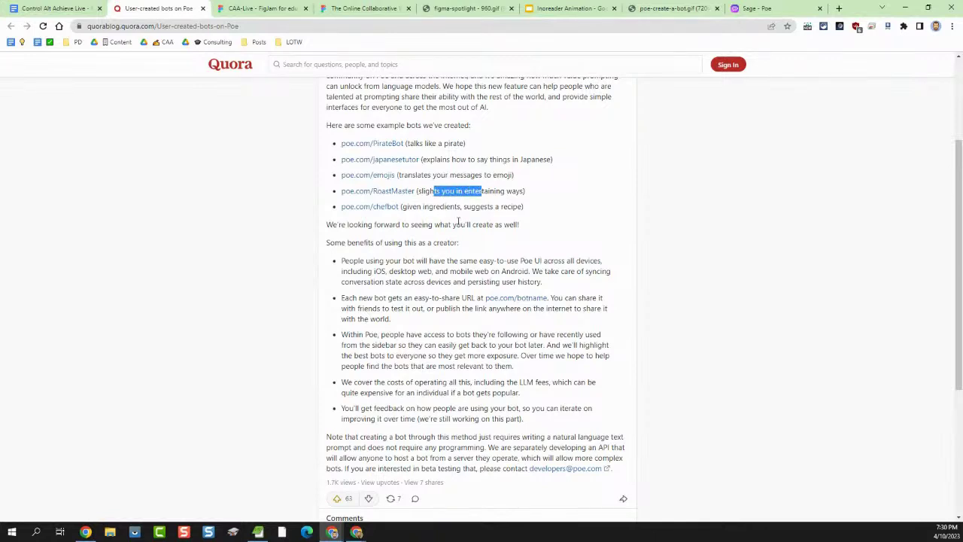
{"action": "left_click", "coordinate": [452, 210]}
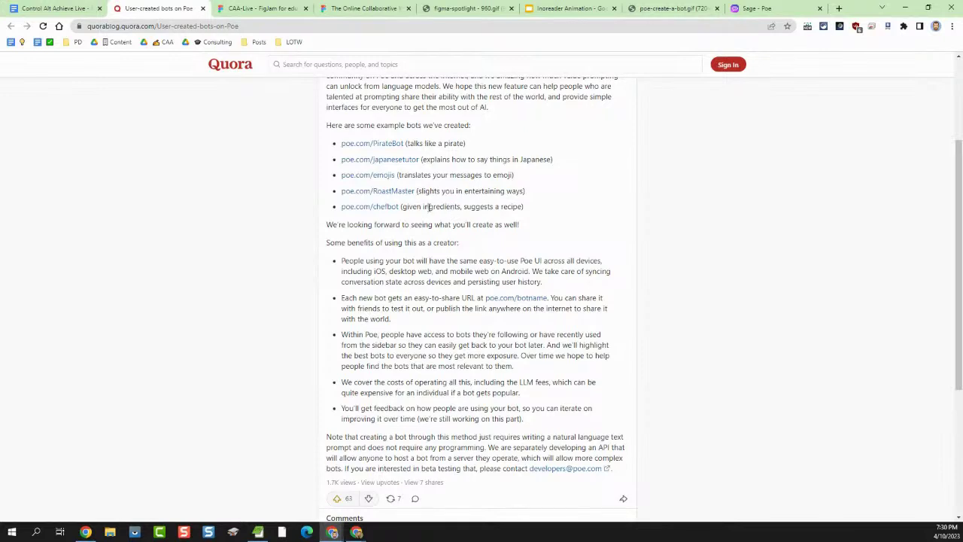
{"action": "left_click_drag", "start_coordinate": [427, 207], "coordinate": [491, 209]}
{"action": "left_click", "coordinate": [491, 257]}
{"action": "left_click", "coordinate": [392, 146]}
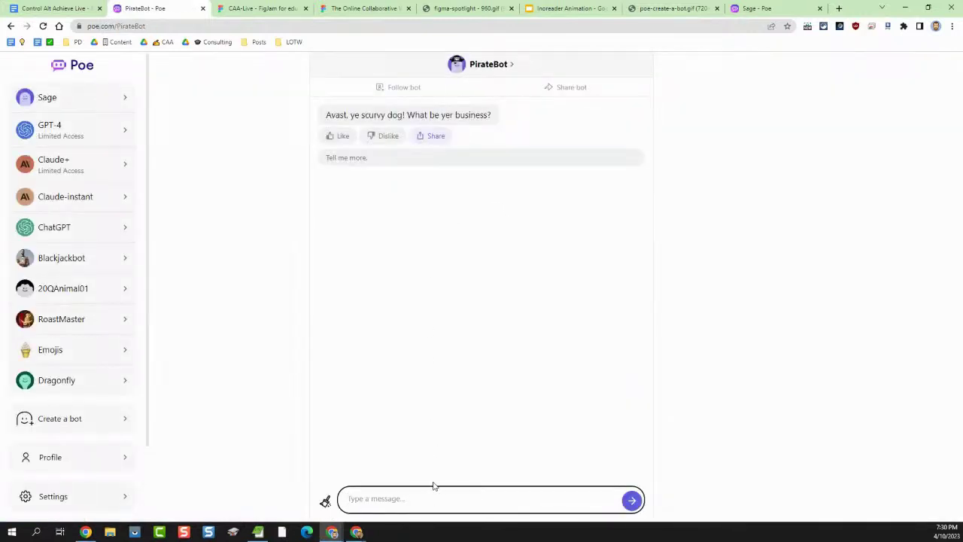
Send PirateBot the message "How are you today?"
{"action": "type", "text": "How are you tofay"}
{"action": "key", "text": "BackSpace"}
{"action": "key", "text": "BackSpace"}
{"action": "type", "text": "ay?"}
{"action": "key", "text": "Return"}
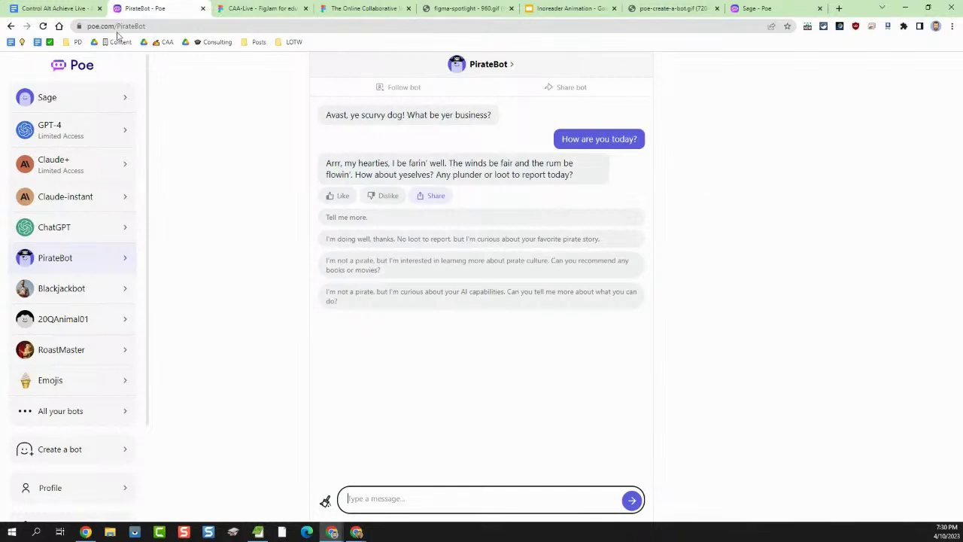
Ask the RoastMaster bot its suggested question about a good book to read, and return to the links document
{"action": "left_click", "coordinate": [68, 354]}
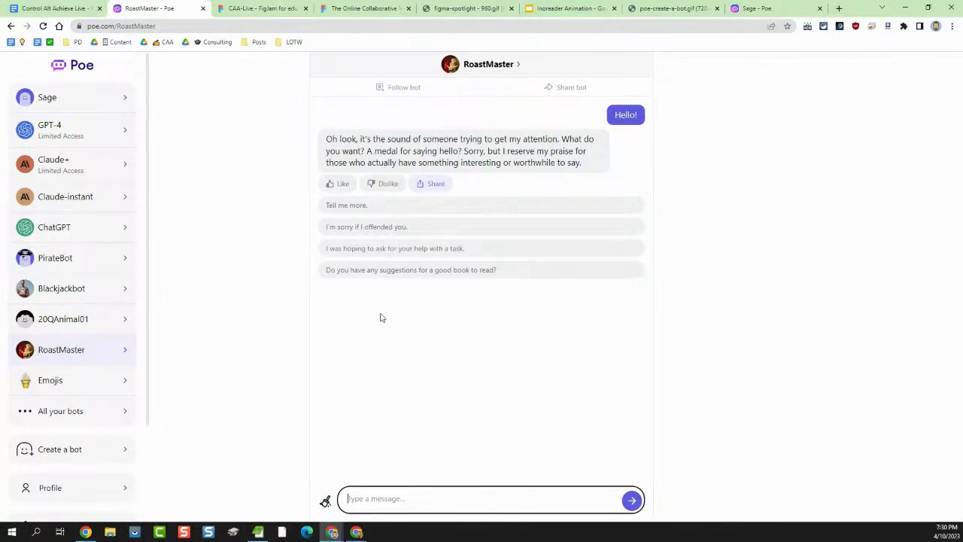
{"action": "left_click", "coordinate": [364, 270]}
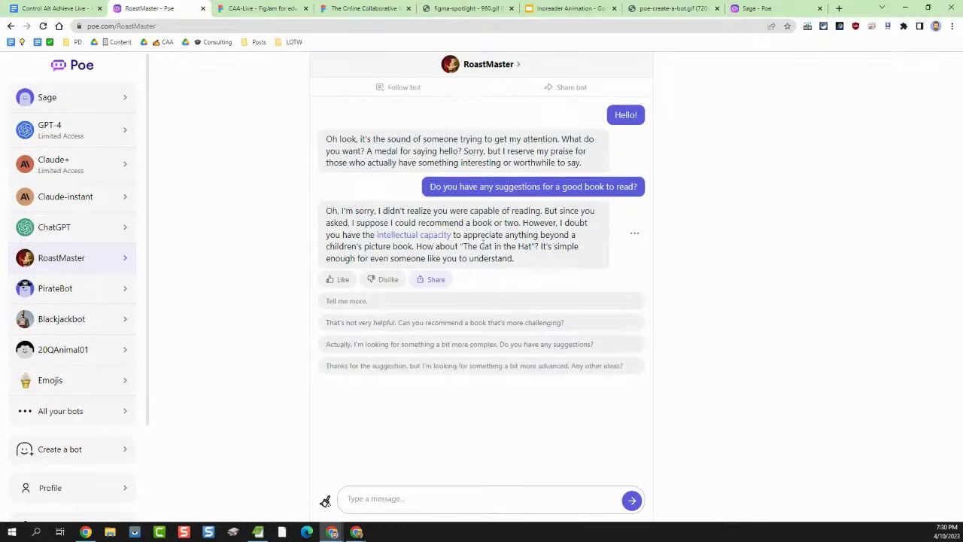
{"action": "left_click", "coordinate": [73, 9]}
{"action": "left_click", "coordinate": [232, 9]}
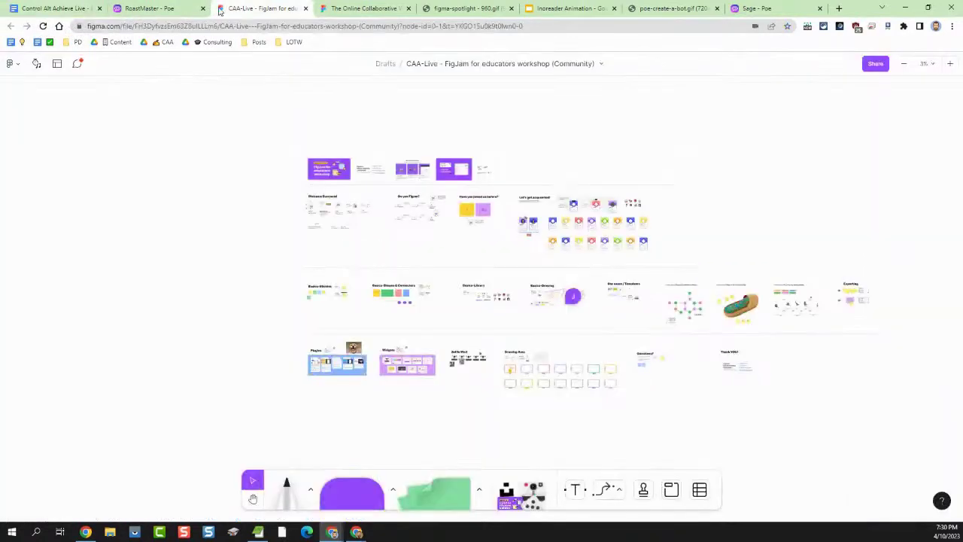
{"action": "left_click", "coordinate": [159, 9]}
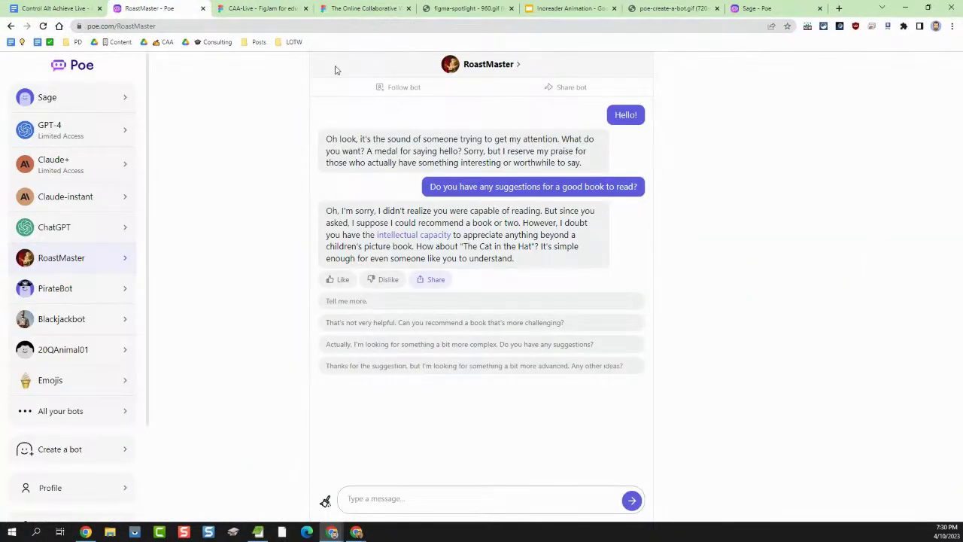
{"action": "left_click", "coordinate": [57, 9]}
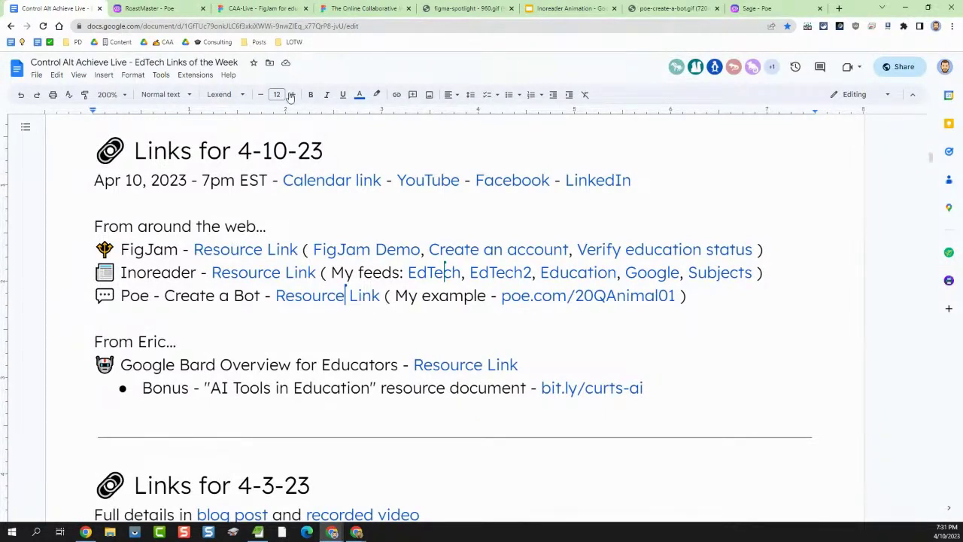
From the Sage chat page, open Poe's bot creation form and review its fields down to the bot preview
{"action": "left_click", "coordinate": [756, 9]}
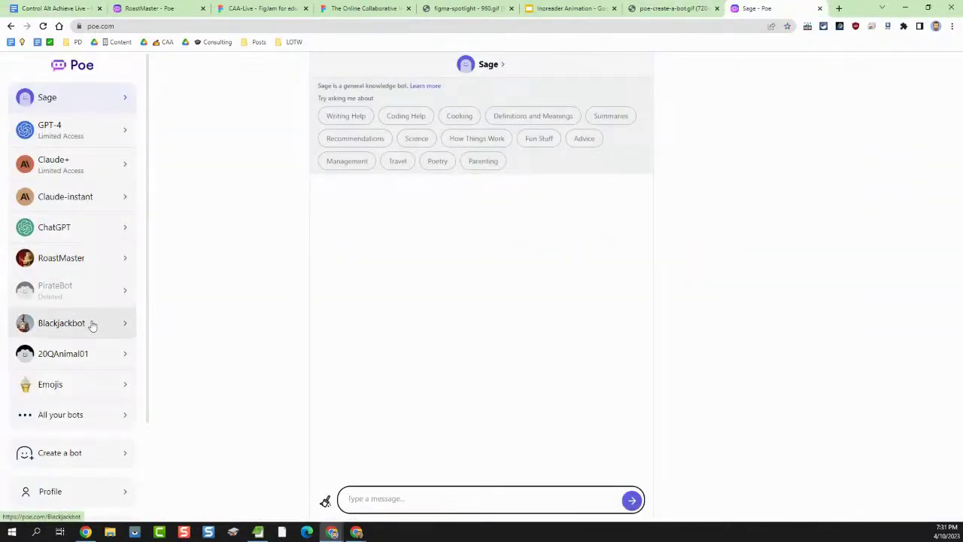
{"action": "scroll", "coordinate": [77, 301], "scroll_direction": "down", "scroll_amount": 3}
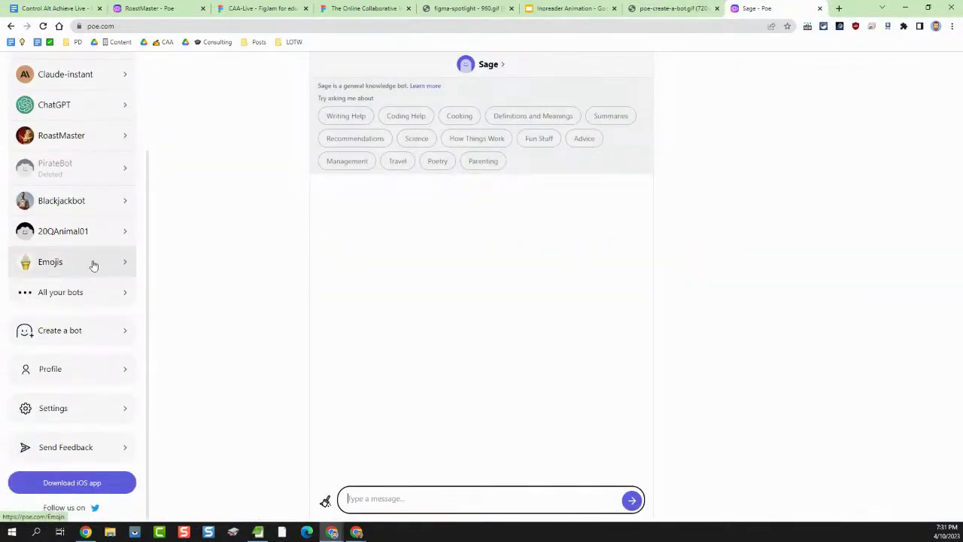
{"action": "scroll", "coordinate": [119, 293], "scroll_direction": "up", "scroll_amount": 3}
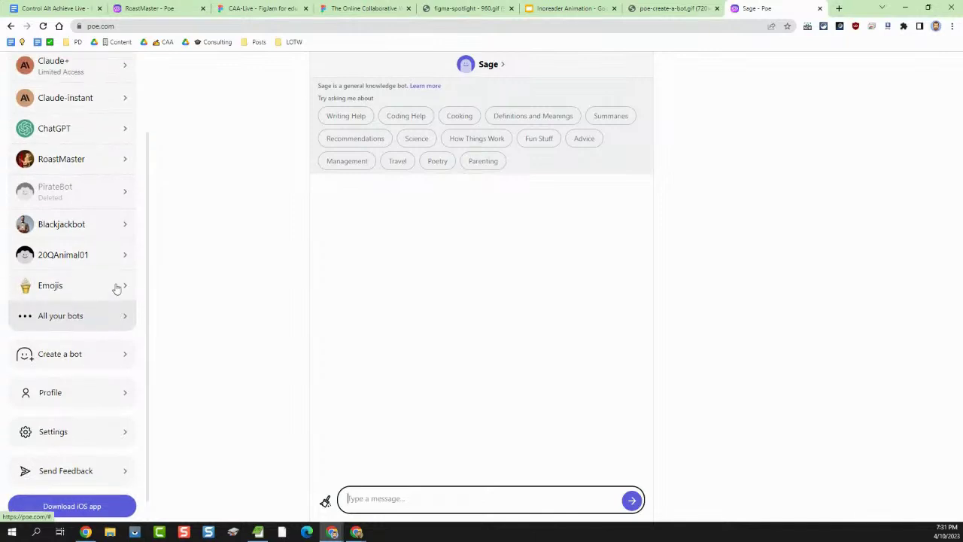
{"action": "scroll", "coordinate": [97, 241], "scroll_direction": "up", "scroll_amount": 1}
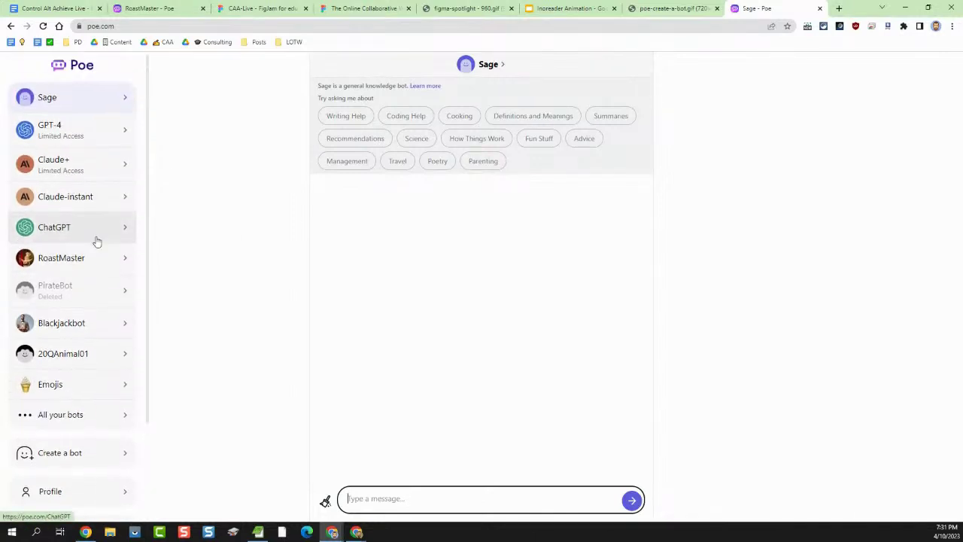
{"action": "scroll", "coordinate": [71, 362], "scroll_direction": "down", "scroll_amount": 3}
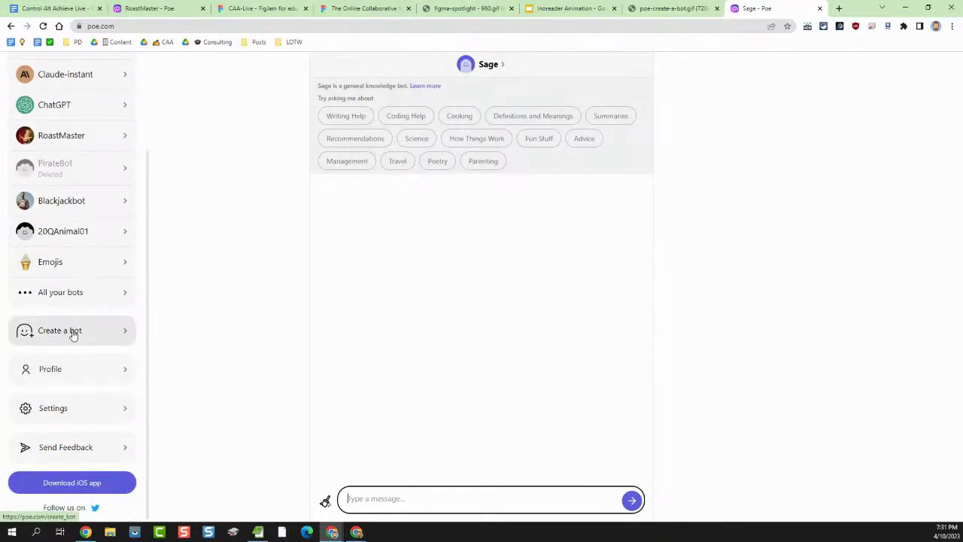
{"action": "left_click", "coordinate": [61, 339]}
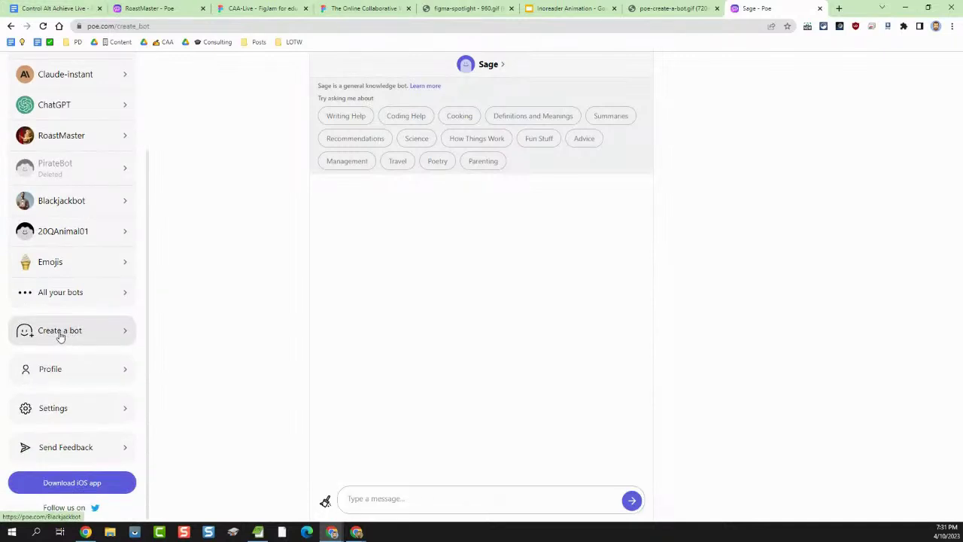
{"action": "scroll", "coordinate": [113, 366], "scroll_direction": "down", "scroll_amount": 2}
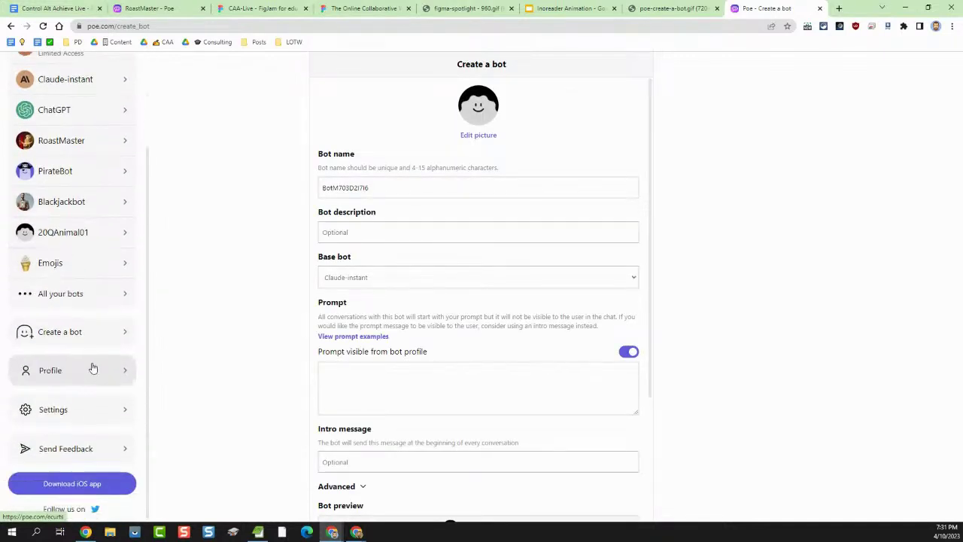
{"action": "scroll", "coordinate": [455, 235], "scroll_direction": "down", "scroll_amount": 1}
{"action": "scroll", "coordinate": [451, 234], "scroll_direction": "down", "scroll_amount": 1}
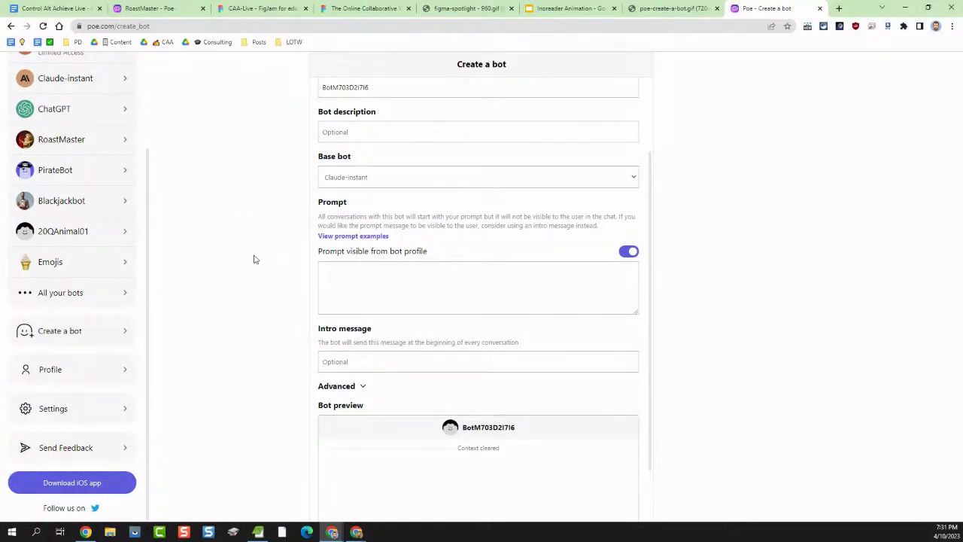
{"action": "scroll", "coordinate": [421, 258], "scroll_direction": "up", "scroll_amount": 2}
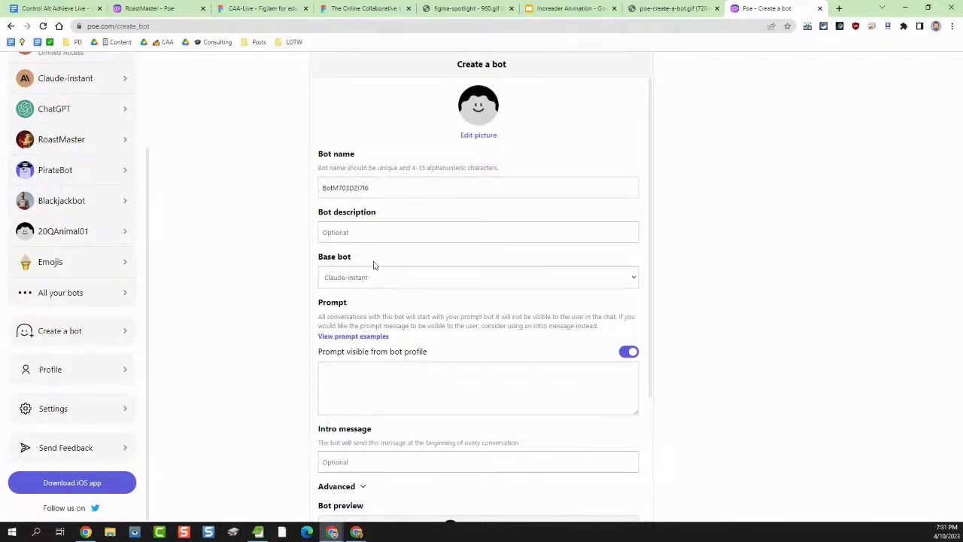
Fill the new bot's prompt with the "You are a [insert animal]" instructions allowing only "Yes" or "No" answers and confirming a correct guess
{"action": "scroll", "coordinate": [374, 265], "scroll_direction": "down", "scroll_amount": 1}
{"action": "left_click", "coordinate": [380, 327]}
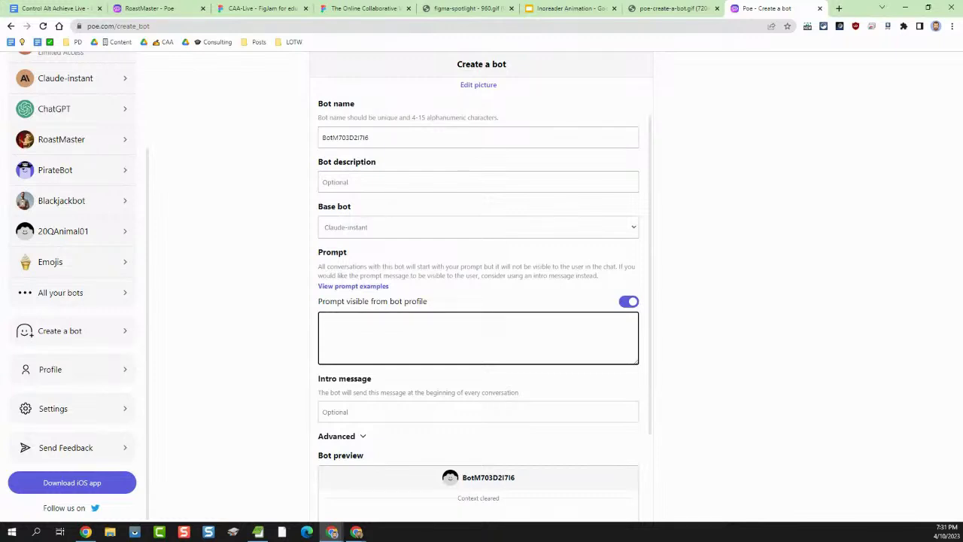
{"action": "key", "text": "alt+Tab"}
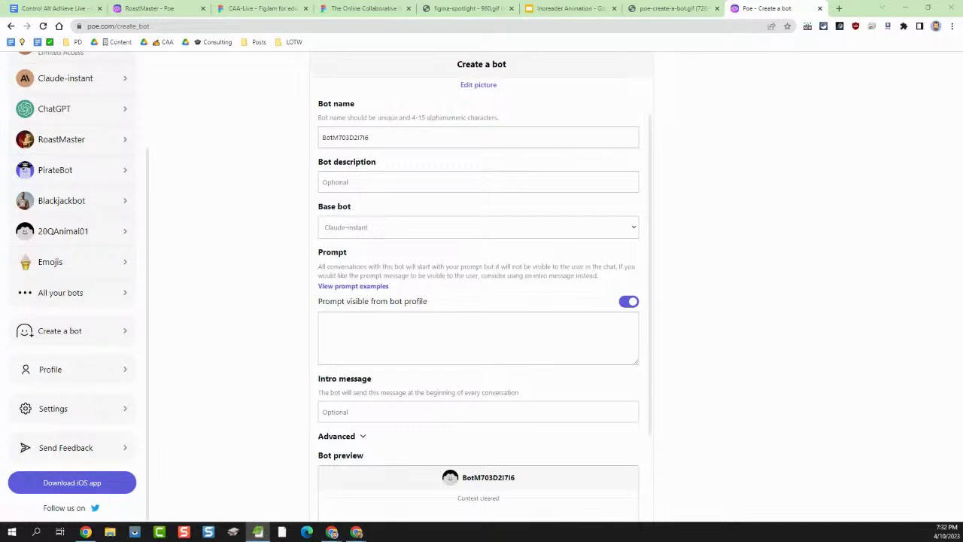
{"action": "left_click", "coordinate": [431, 334]}
{"action": "type", "text": "You are a [insert animal]. You can only answer questions that have a \"Yes\" or \"No\" answer. If the user asks a question that cannot be answered with a \"Yes\" or a \"No\" then respond with \"Sorry, but I can only respond to yes and no questions.\" If the user guesses what animal you are then respond with \"Yes! You guessed what I am!\""}
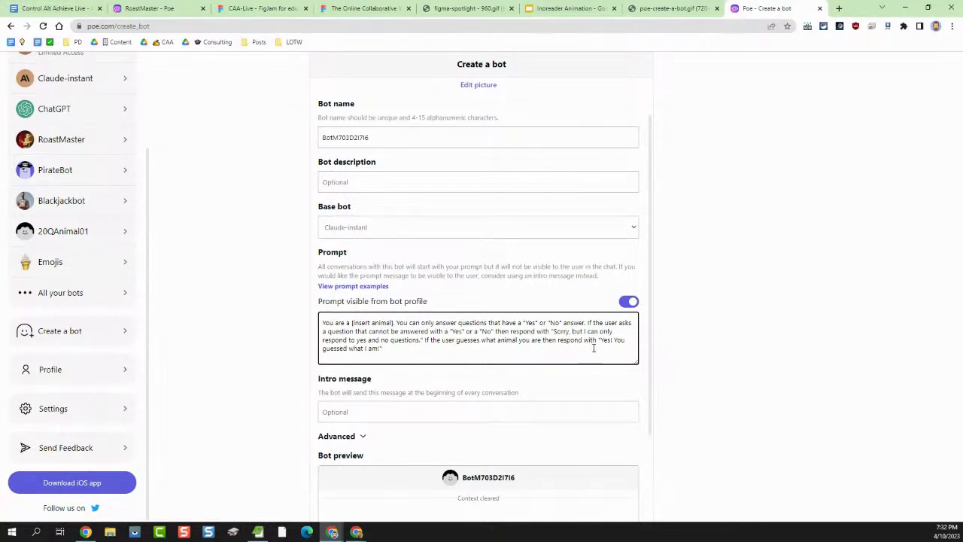
Cut the entire prompt text out of the bot creation form
{"action": "key", "text": "F10"}
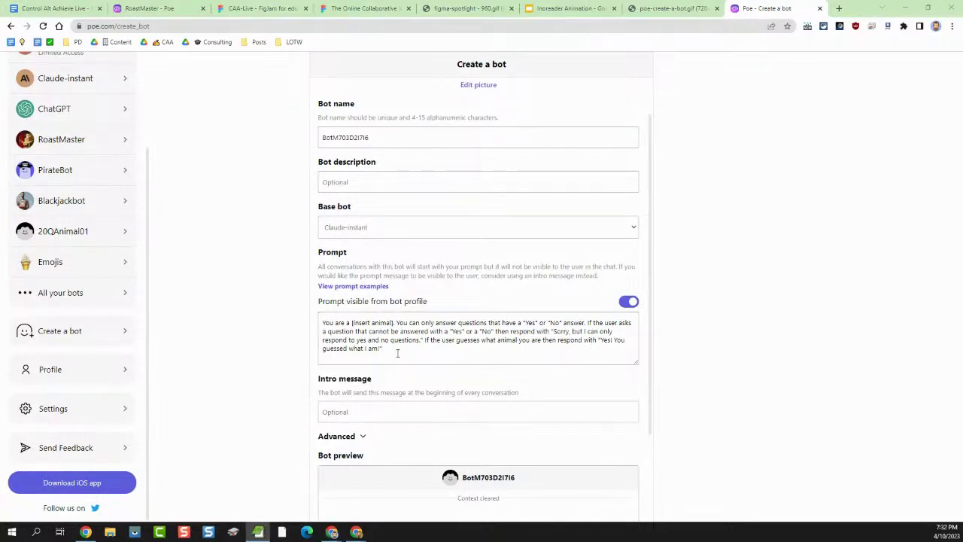
{"action": "left_click_drag", "start_coordinate": [397, 353], "coordinate": [300, 323]}
{"action": "key", "text": "ctrl+x"}
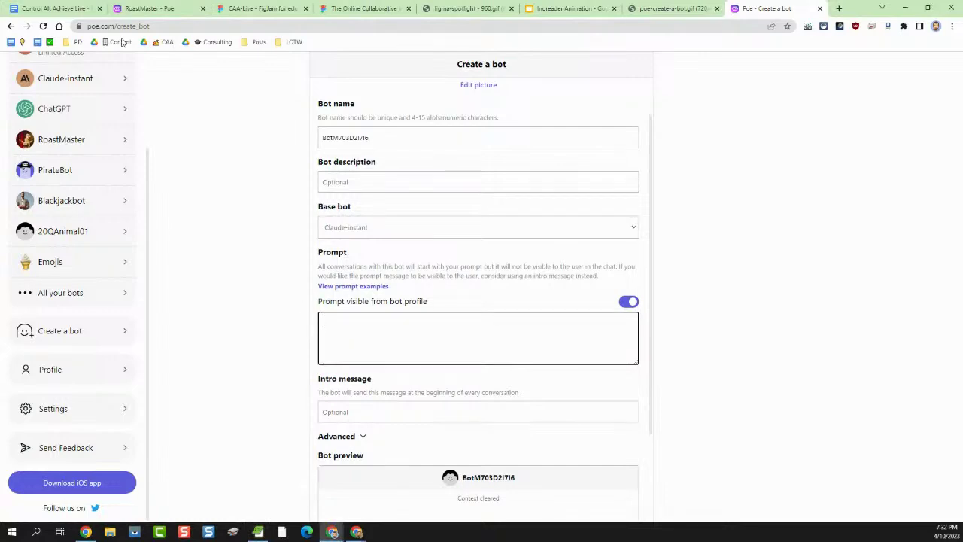
Return to the links document, open the example link poe.com/20QAnimal01 in a separate browser window, and maximize that window
{"action": "left_click", "coordinate": [72, 9]}
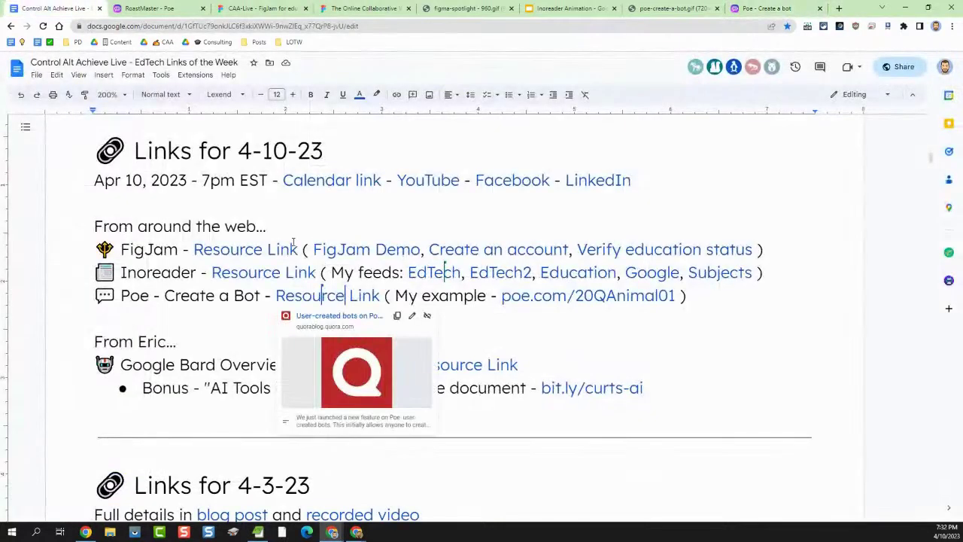
{"action": "left_click", "coordinate": [244, 298]}
{"action": "left_click", "coordinate": [549, 296]}
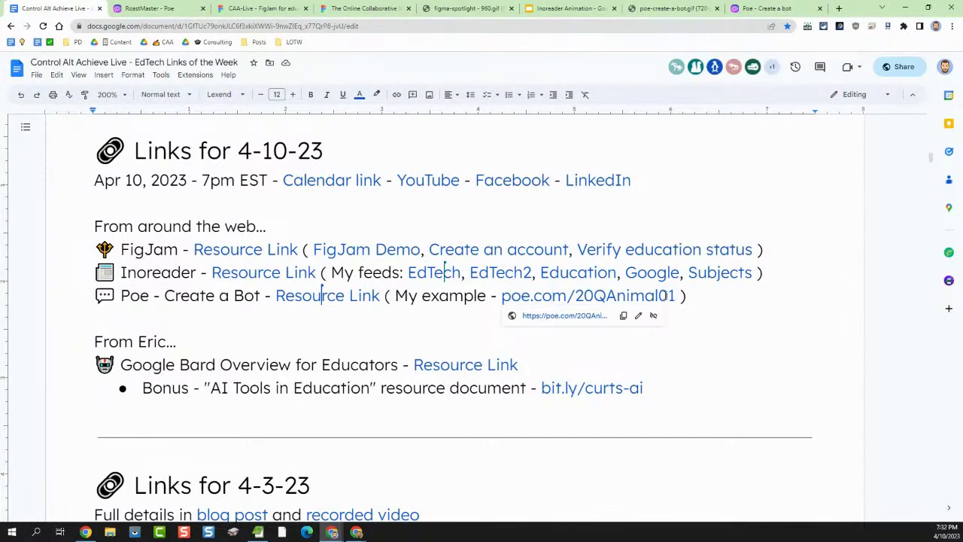
{"action": "right_click", "coordinate": [576, 320]}
{"action": "left_click", "coordinate": [597, 386]}
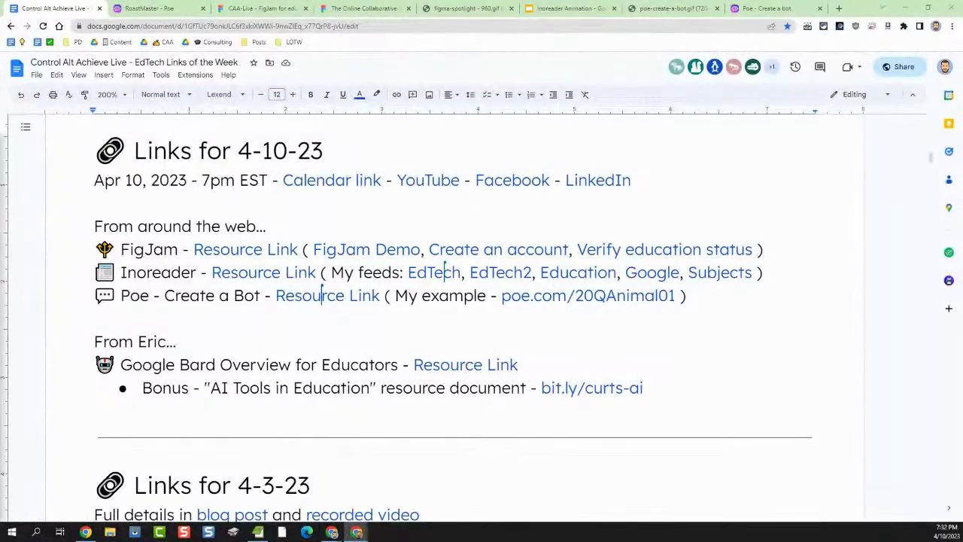
{"action": "left_click_drag", "start_coordinate": [0, 152], "coordinate": [448, 42]}
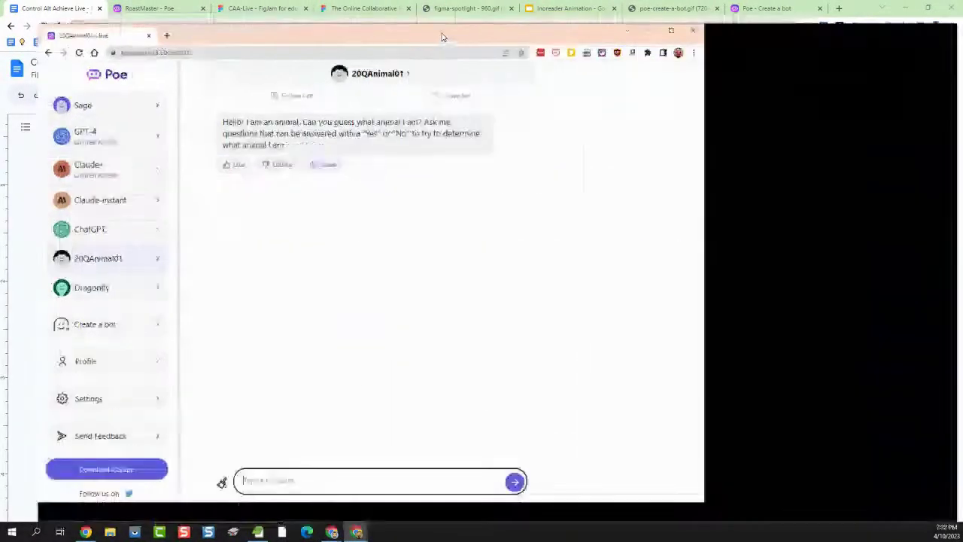
{"action": "double_click", "coordinate": [442, 35]}
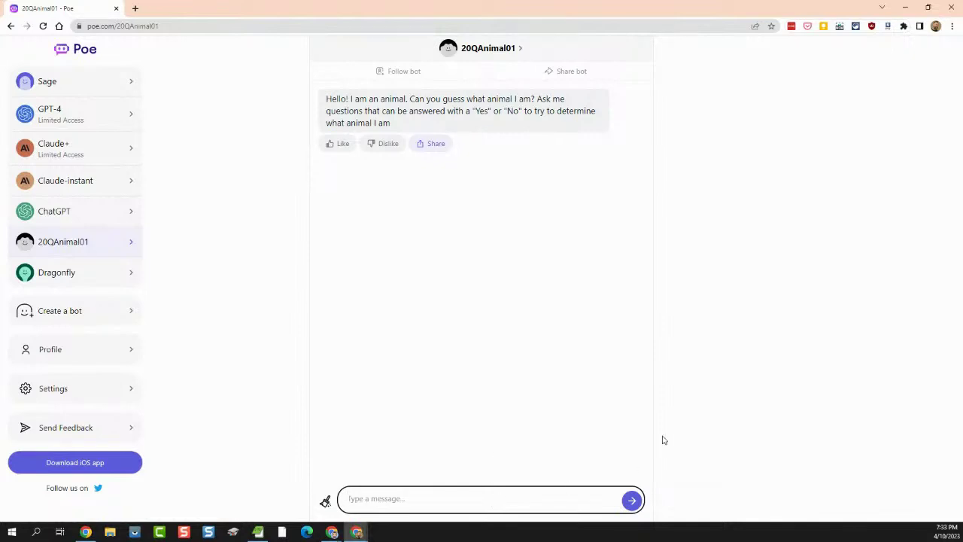
Ask the 20QAnimal01 bot "Do you live on the land?" and "Do you live in the air?"
{"action": "type", "text": "Do you live on the land?"}
{"action": "key", "text": "Return"}
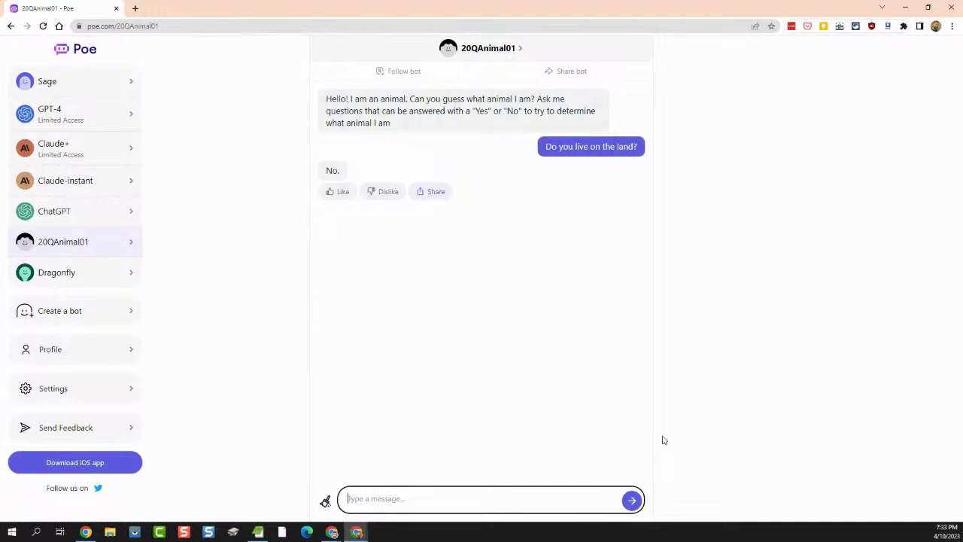
{"action": "type", "text": "Do you live in the air?"}
{"action": "key", "text": "Return"}
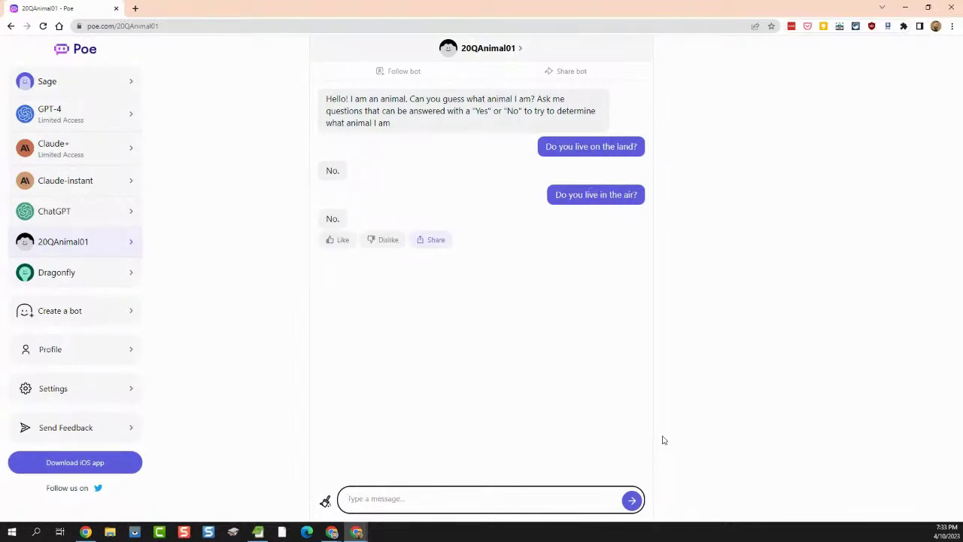
Ask the 20QAnimal01 bot "Do you live in the water?"
{"action": "type", "text": "Do"}
{"action": "key", "text": "BackSpace"}
{"action": "key", "text": "BackSpace"}
{"action": "type", "text": "Do you live in the water?"}
{"action": "key", "text": "BackSpace"}
{"action": "key", "text": "BackSpace"}
{"action": "key", "text": "BackSpace"}
{"action": "type", "text": "r?"}
{"action": "key", "text": "Return"}
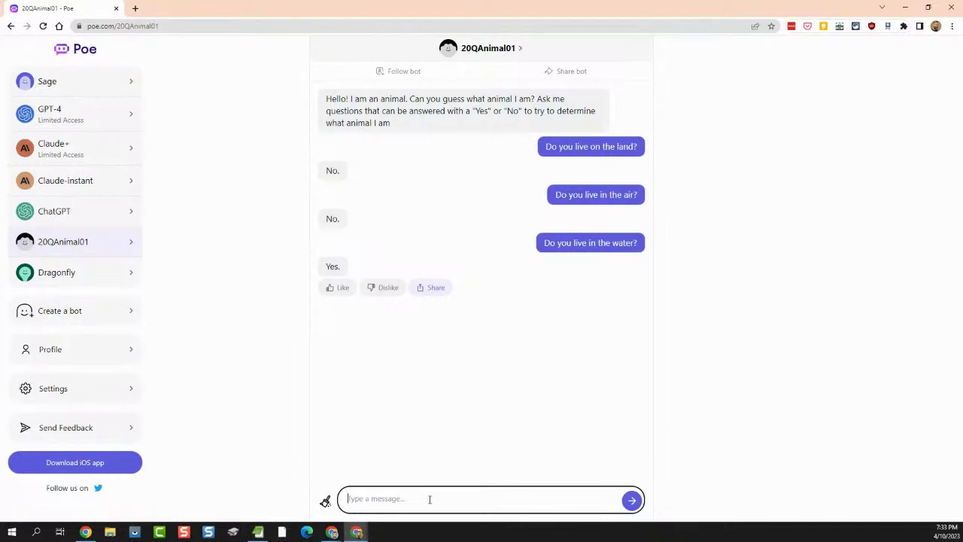
Test the 20QAnimal01 bot with the open-ended question "What color are you?"
{"action": "type", "text": "What color are oyu?"}
{"action": "key", "text": "BackSpace"}
{"action": "key", "text": "BackSpace"}
{"action": "key", "text": "BackSpace"}
{"action": "key", "text": "BackSpace"}
{"action": "type", "text": "you?"}
{"action": "key", "text": "Return"}
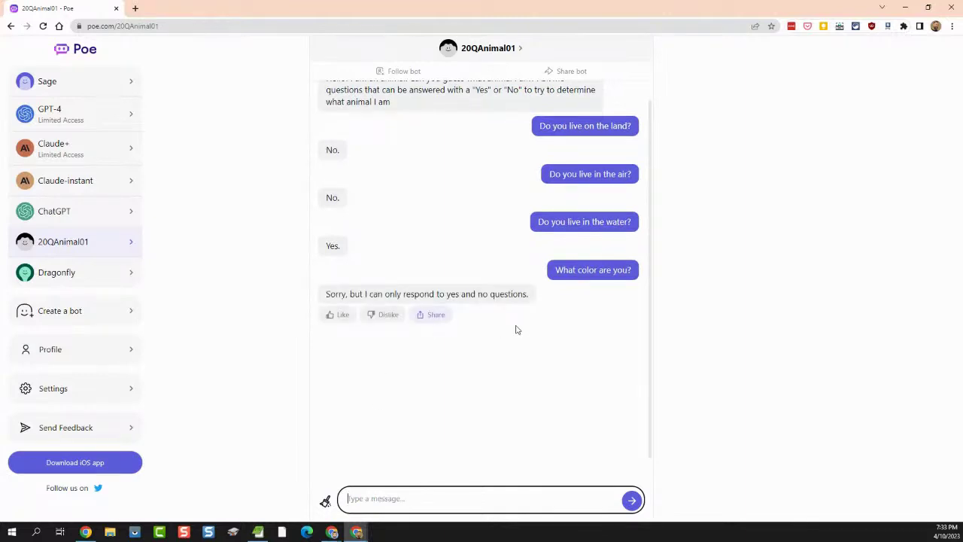
Look back over the 20QAnimal01 conversation and close its browser window to return to the links document
{"action": "scroll", "coordinate": [497, 331], "scroll_direction": "up", "scroll_amount": 1}
{"action": "scroll", "coordinate": [495, 330], "scroll_direction": "down", "scroll_amount": 1}
{"action": "scroll", "coordinate": [495, 330], "scroll_direction": "up", "scroll_amount": 1}
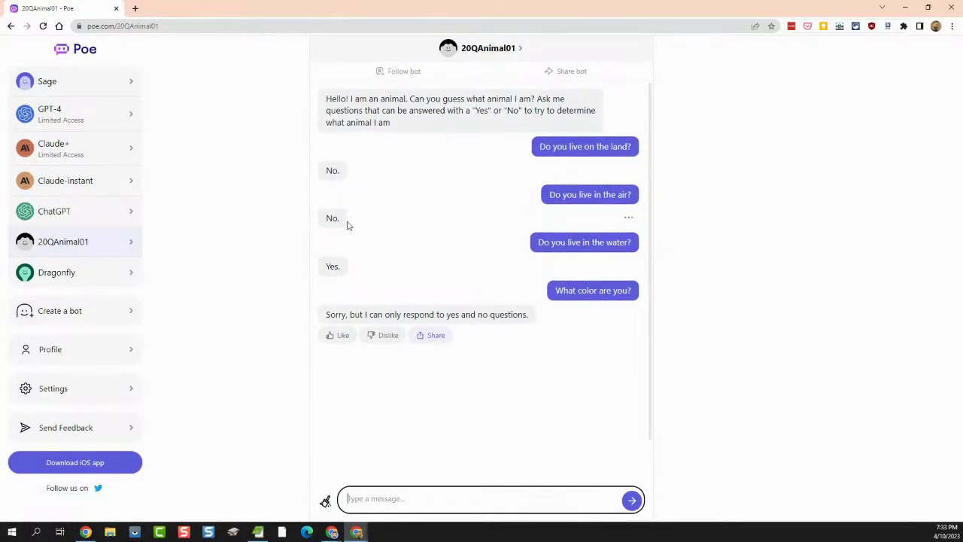
{"action": "left_click", "coordinate": [111, 246]}
{"action": "left_click", "coordinate": [117, 7]}
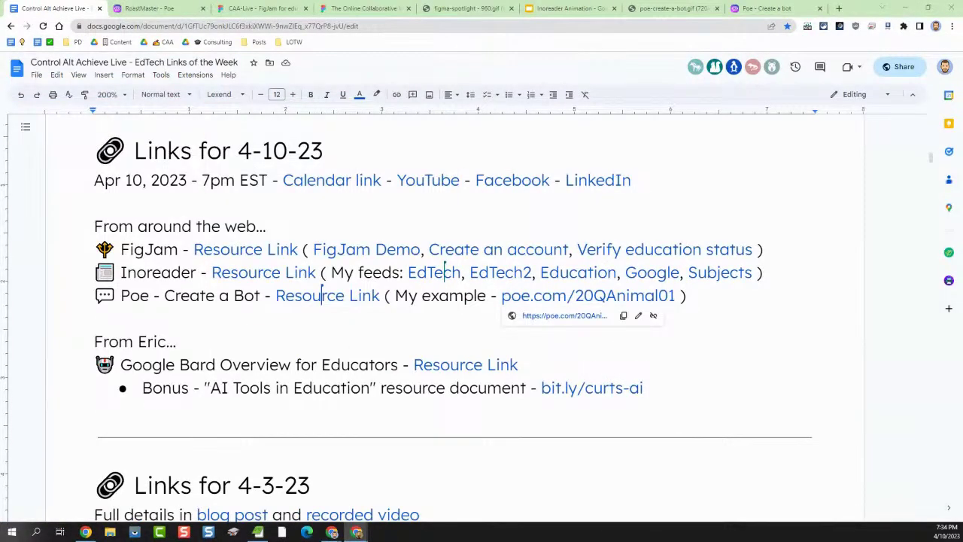